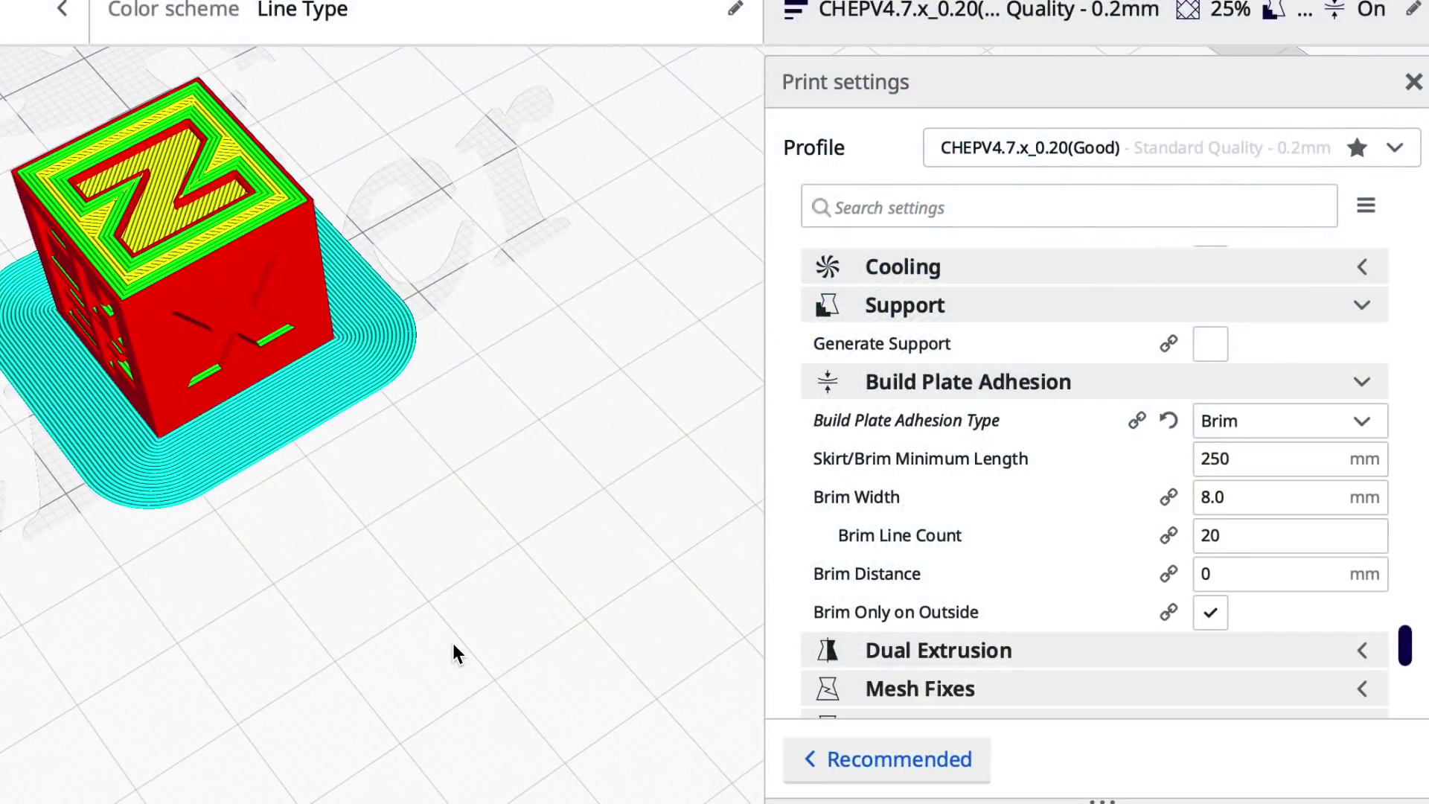
Look up the TabAntiWarping plugin's details in the Marketplace and close it.
right_click_drag(414, 645, 415, 584)
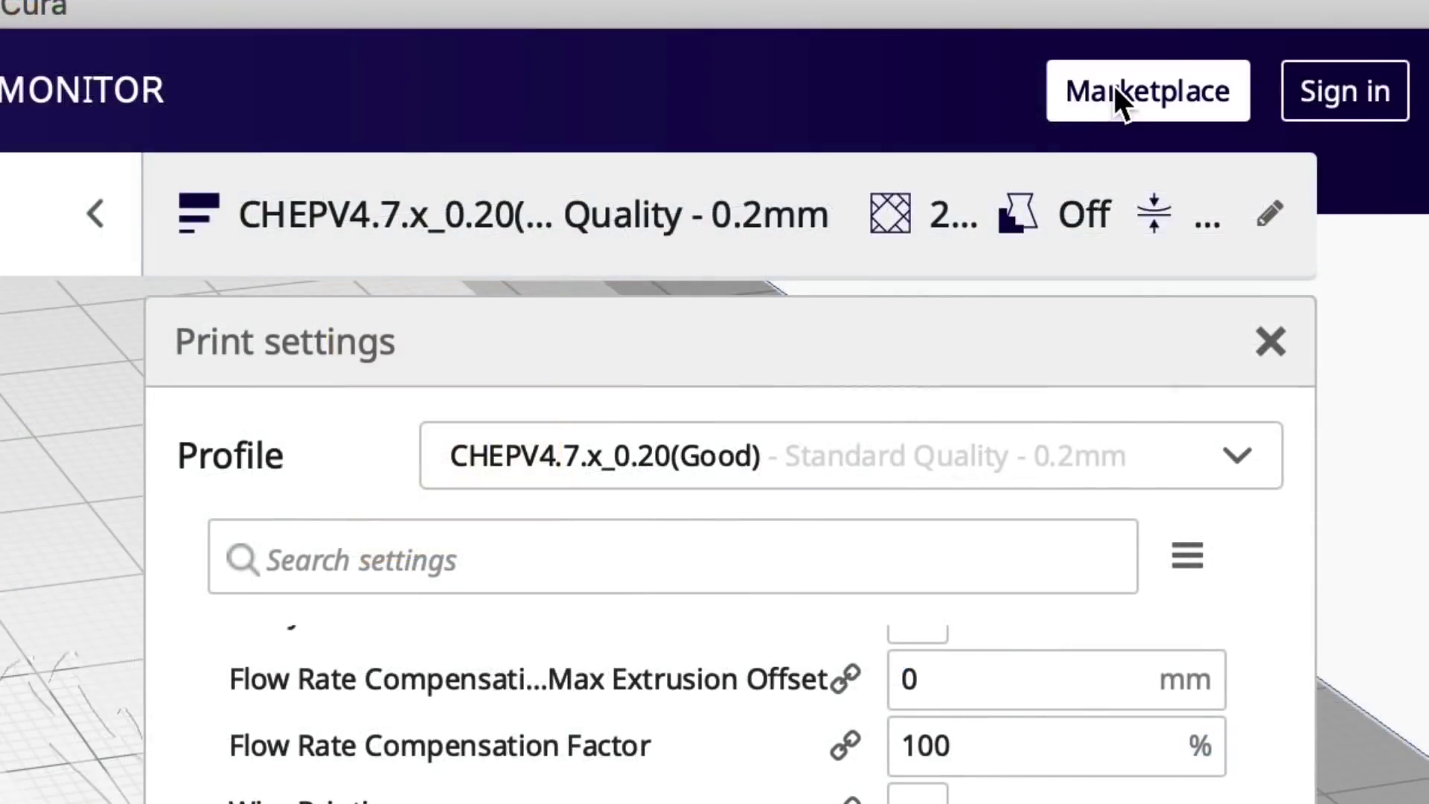
left_click(1294, 49)
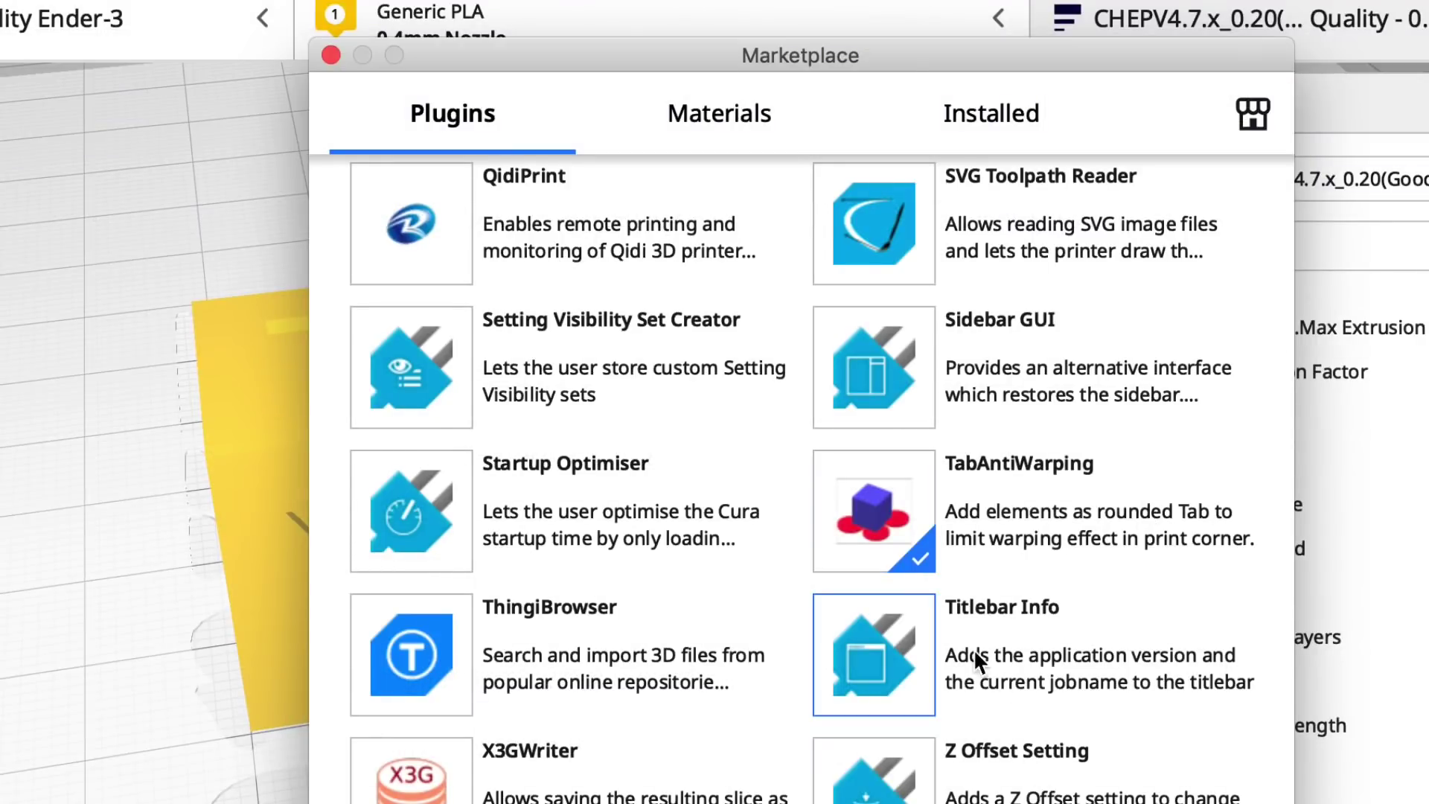
left_click(878, 515)
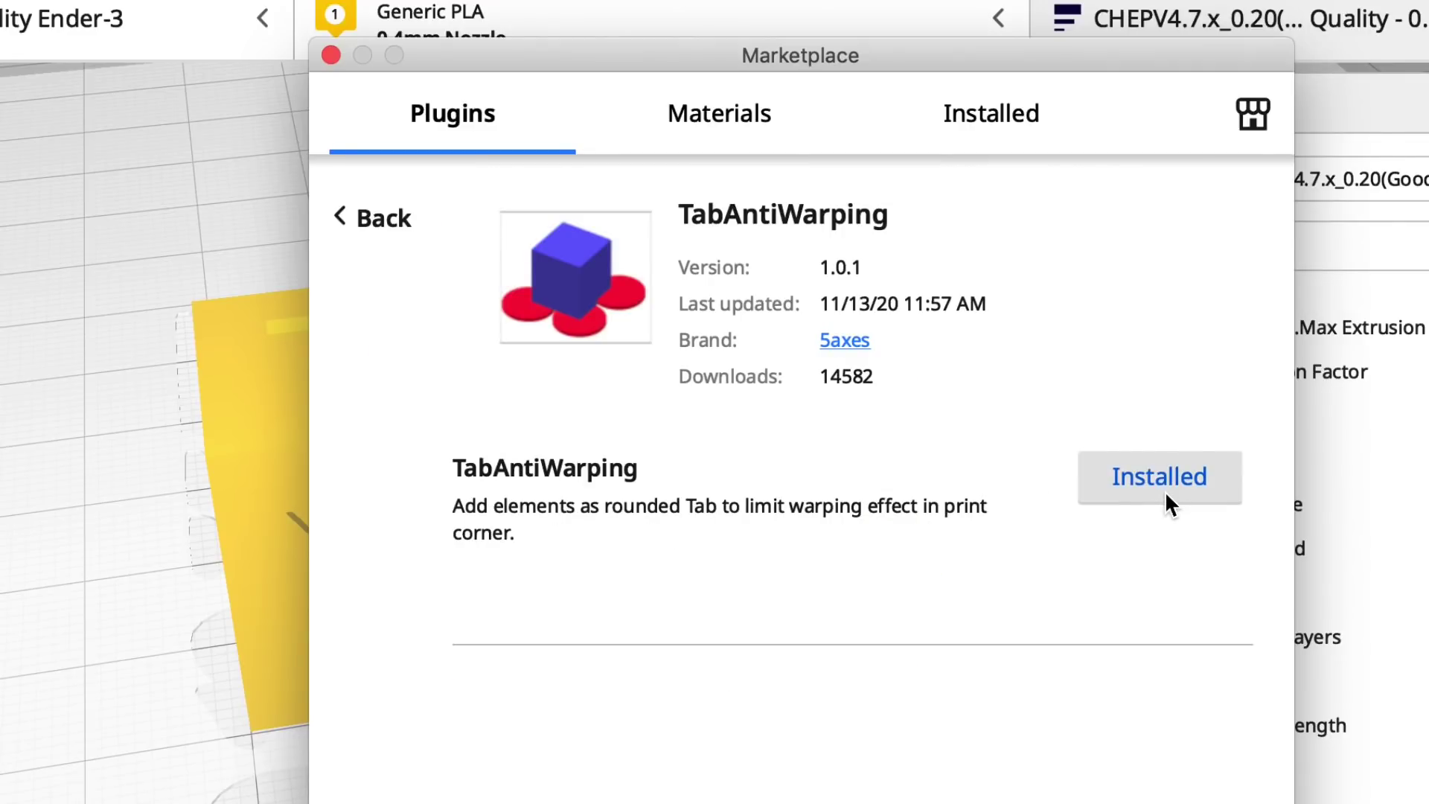
left_click(330, 55)
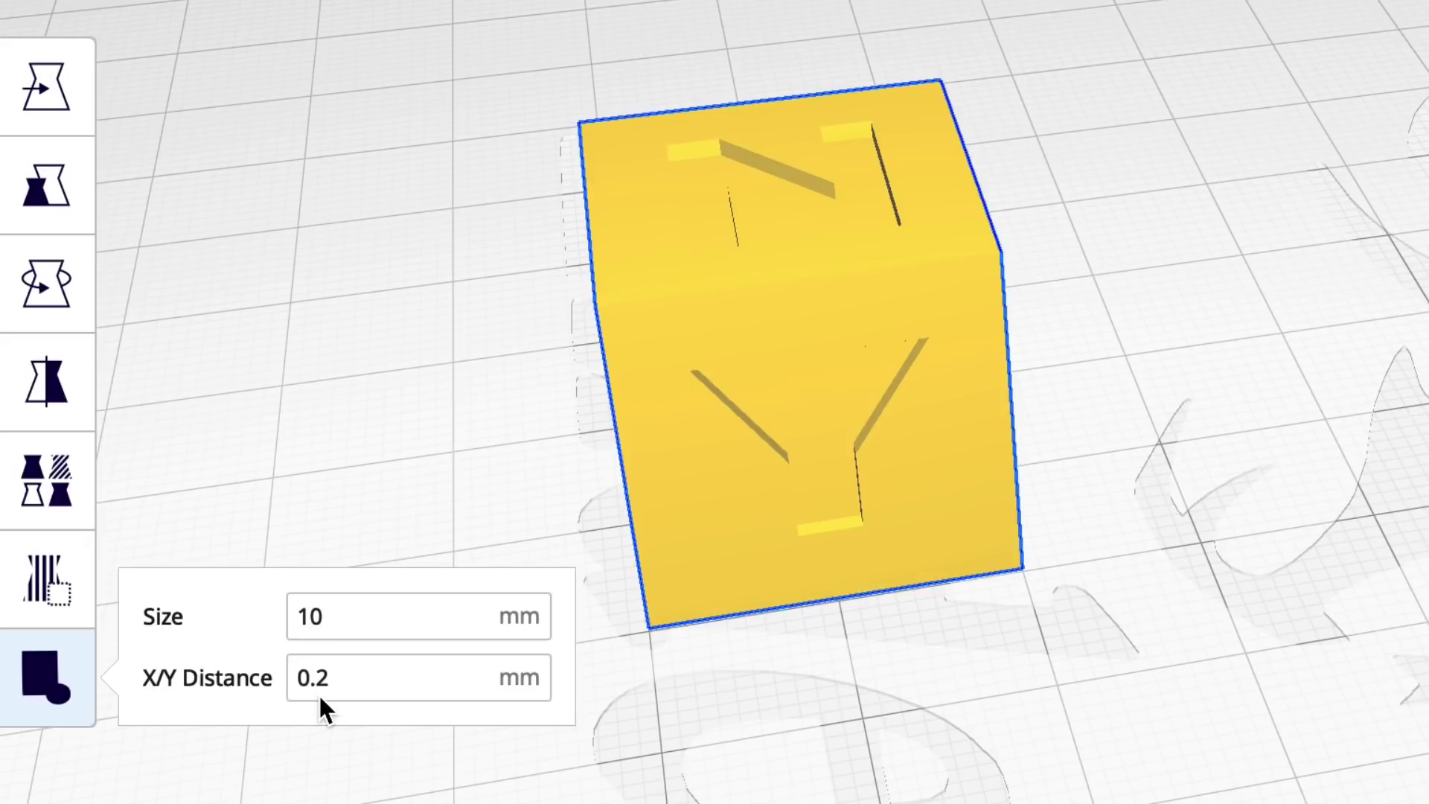
Add anti-warping tabs of size 10 mm with 0.2 mm X/Y distance at all four bottom corners of the calibration cube.
left_click(1017, 564)
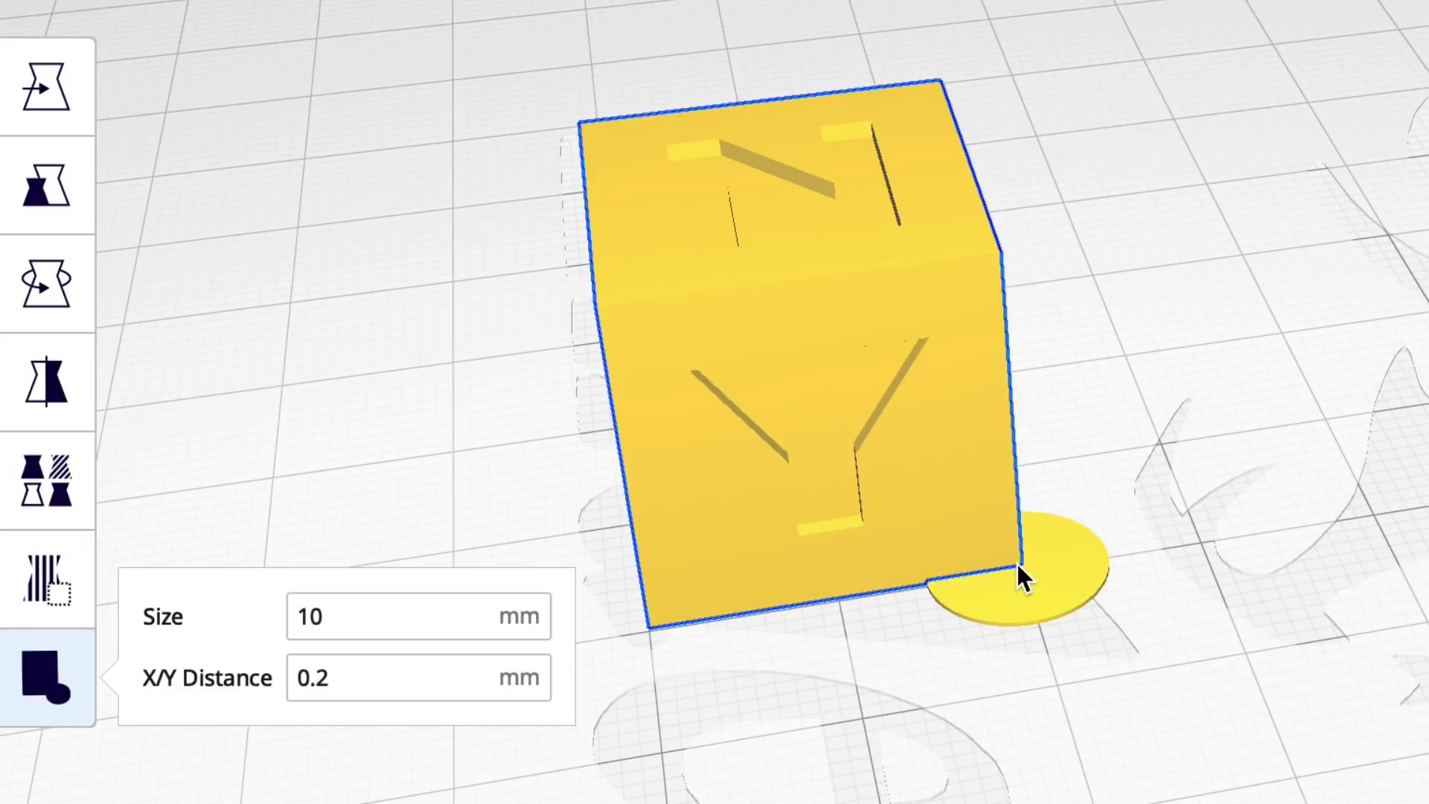
left_click(653, 622)
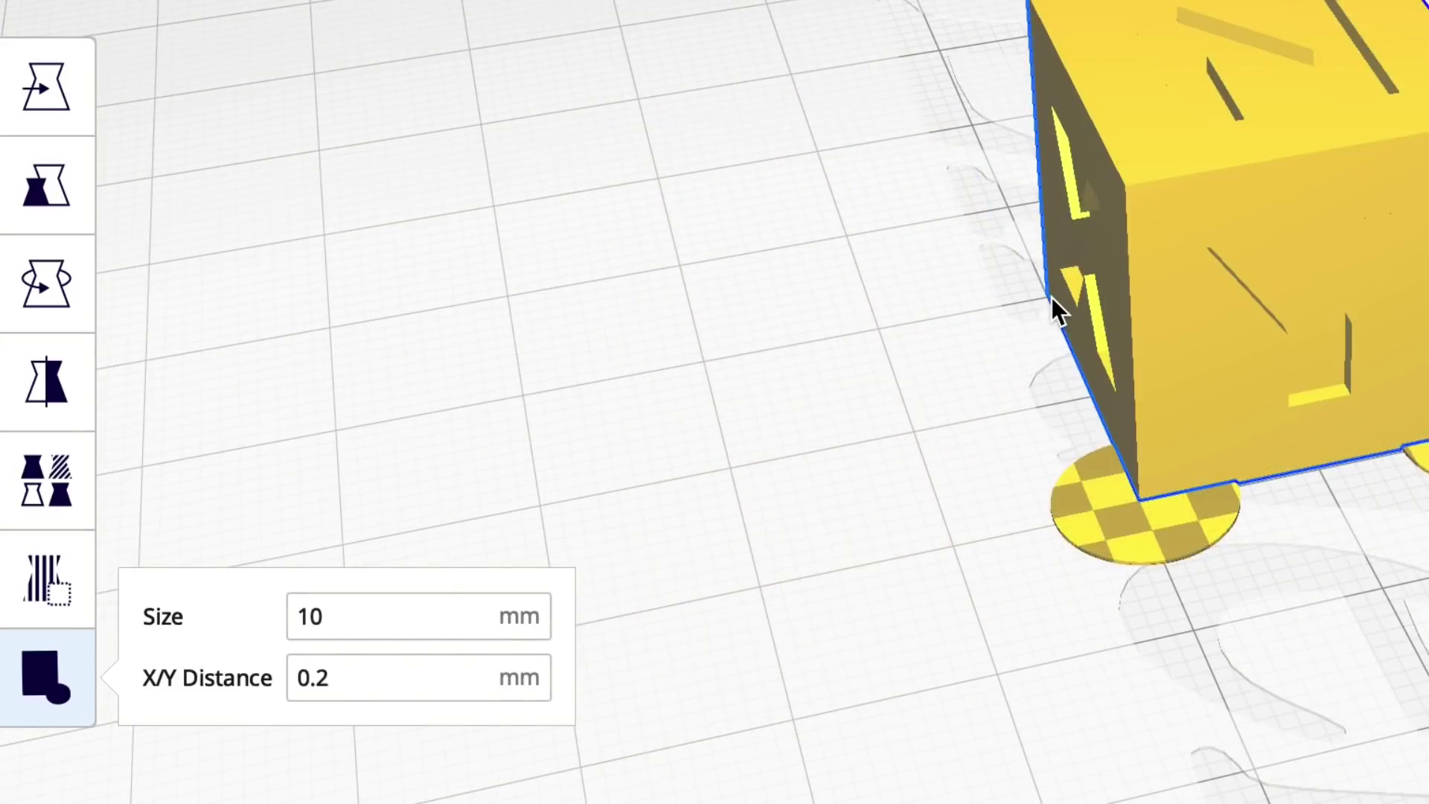
left_click(1051, 297)
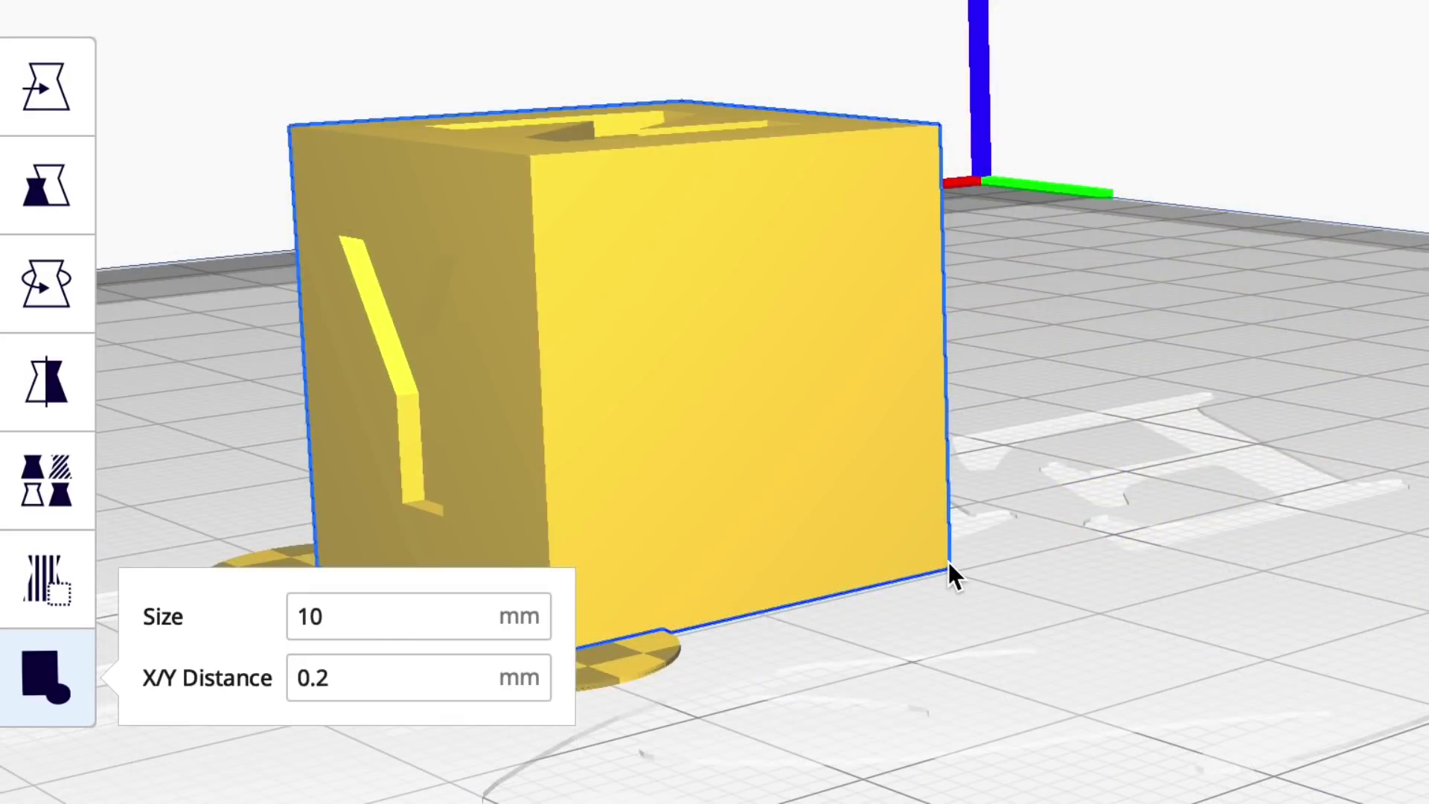
left_click(950, 570)
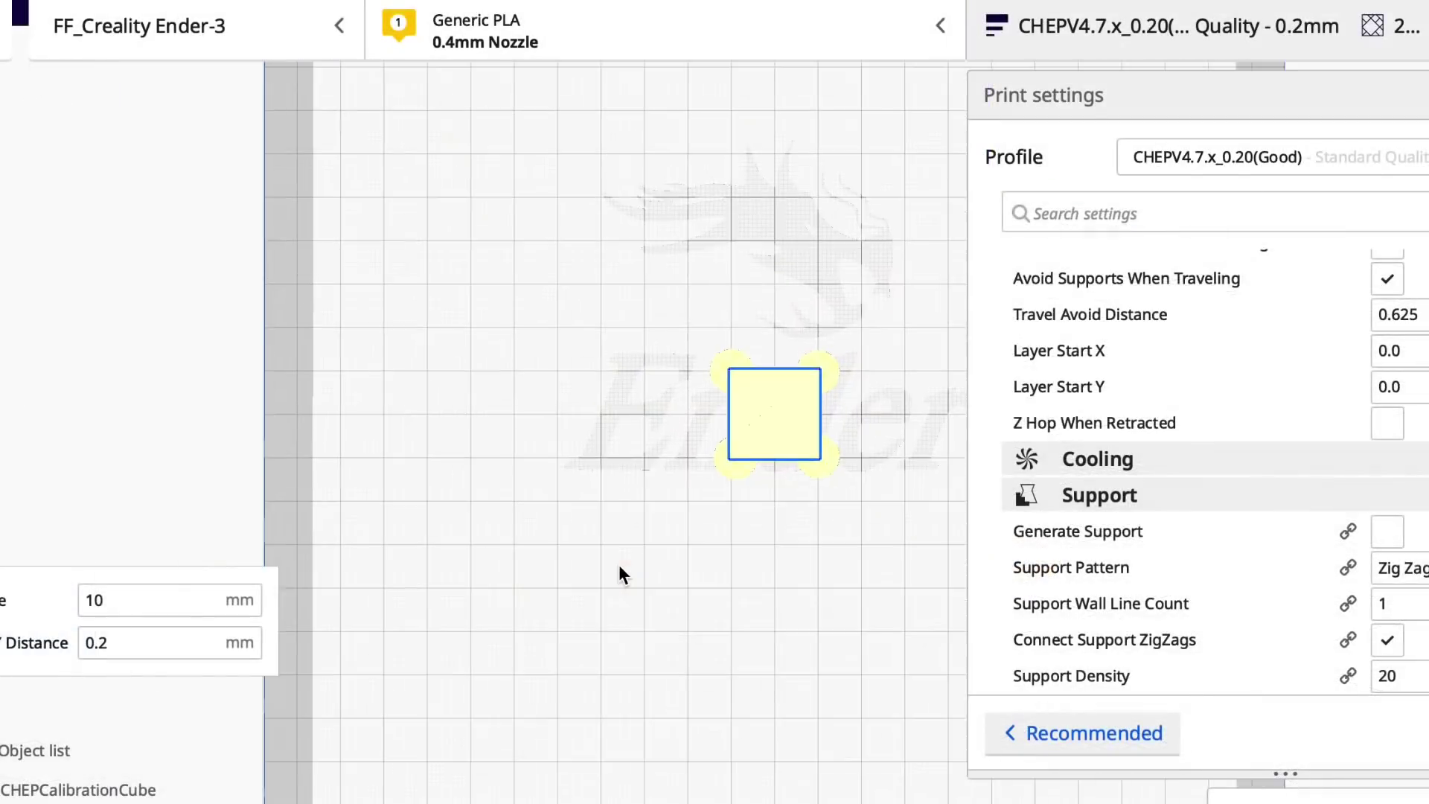
scroll(617, 569, "up", 3)
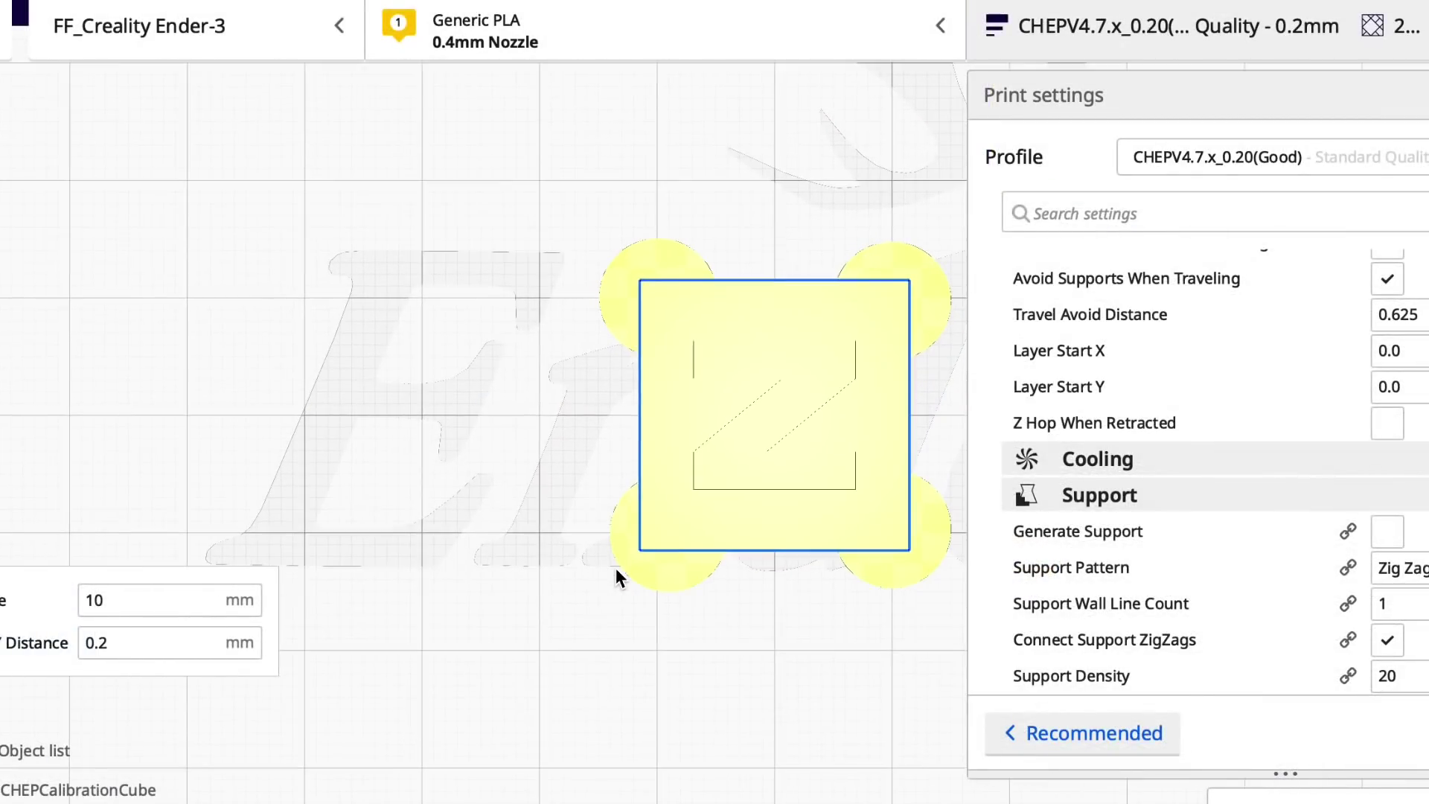
middle_click_drag(583, 408, 467, 439)
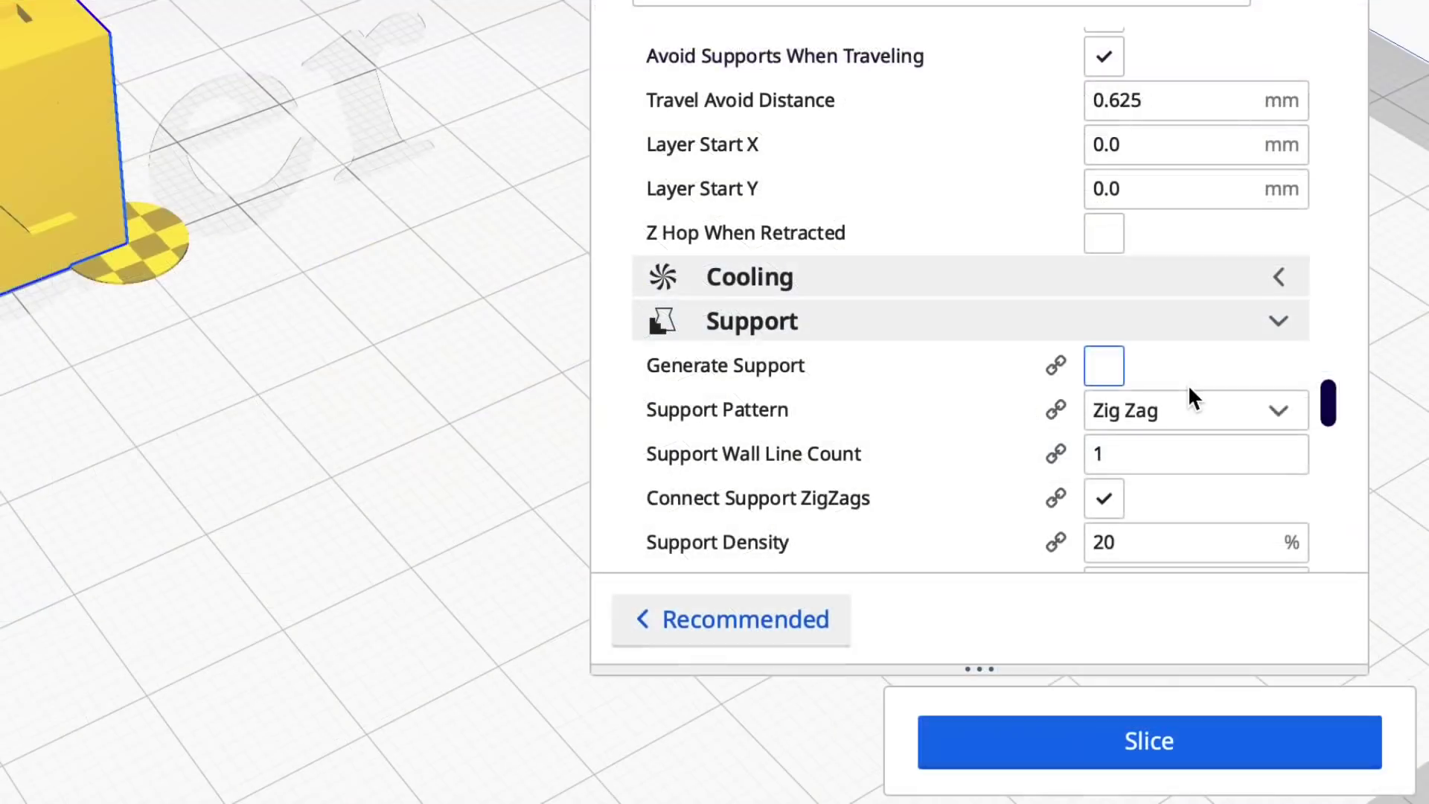
Turn off Enable Support Brim in the support settings and slice the cube with its tabs.
scroll(1259, 512, "down", 3)
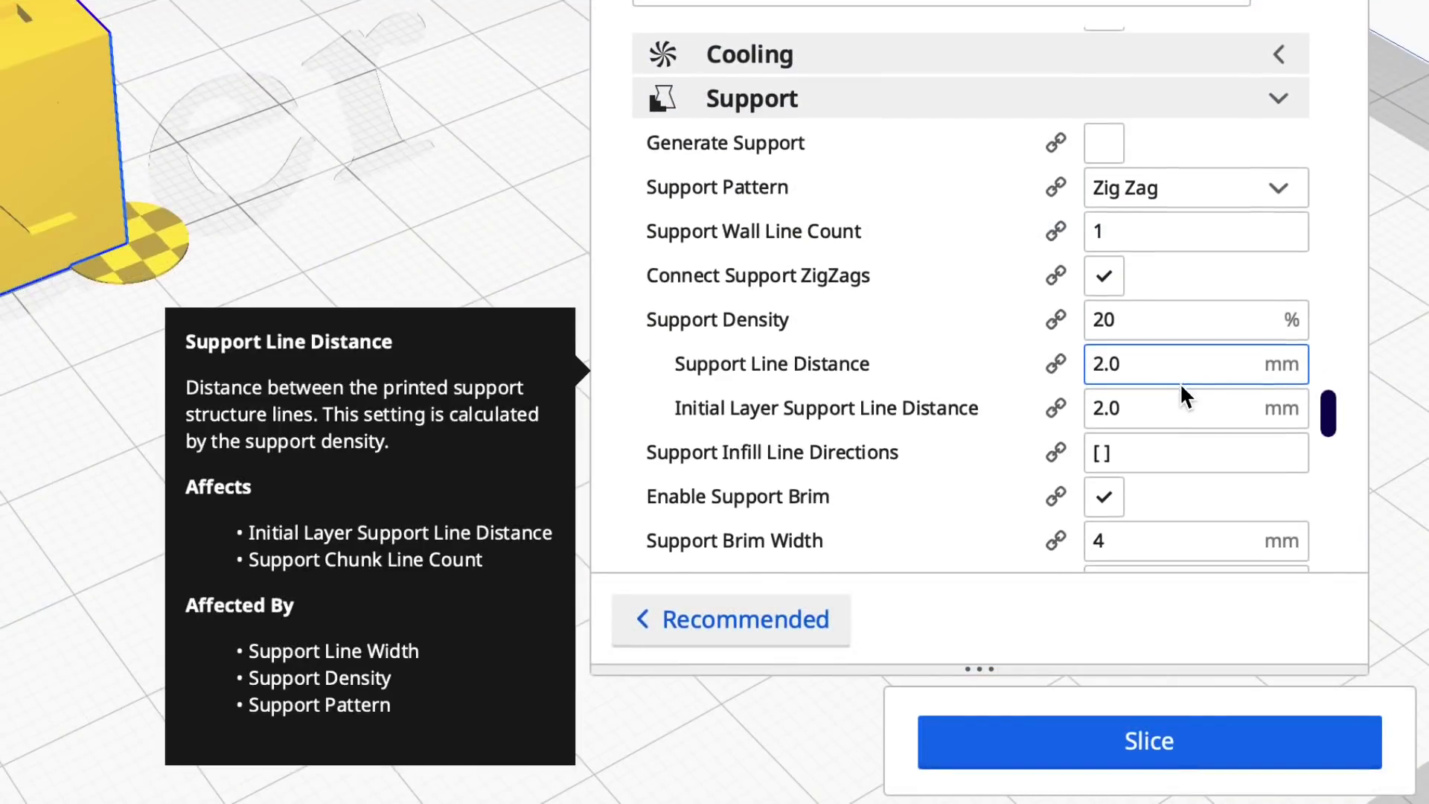
scroll(1181, 383, "down", 5)
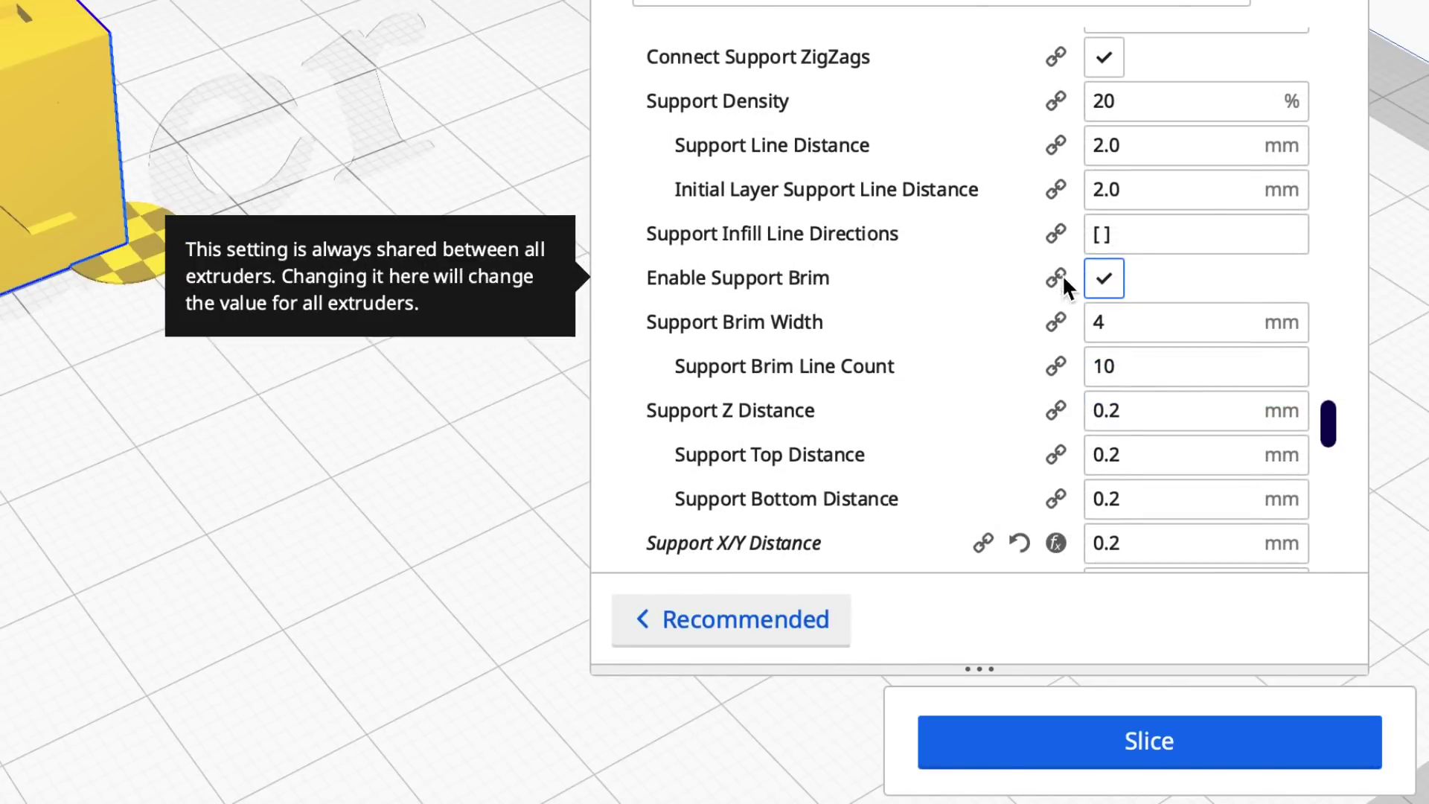
left_click(1108, 281)
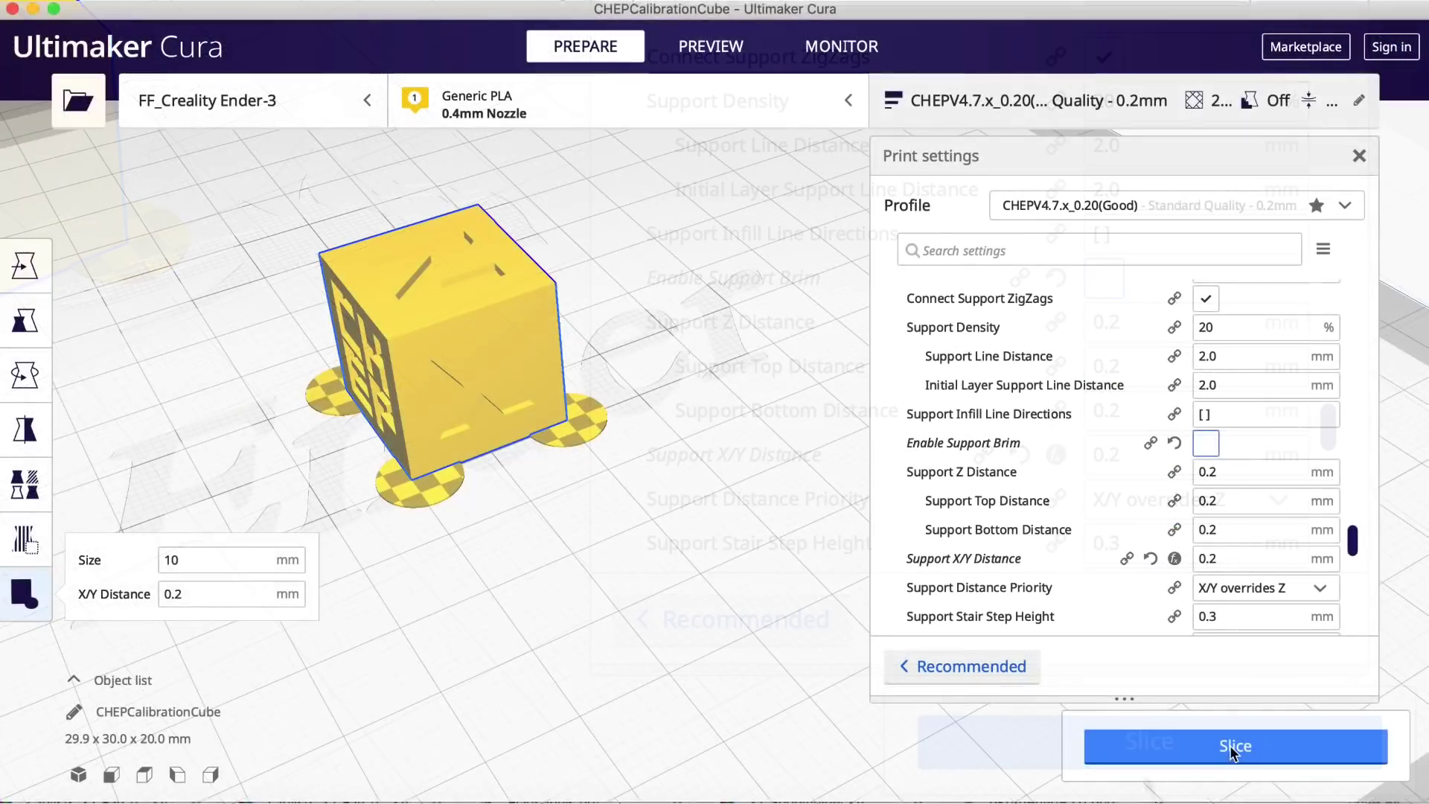
left_click(1234, 746)
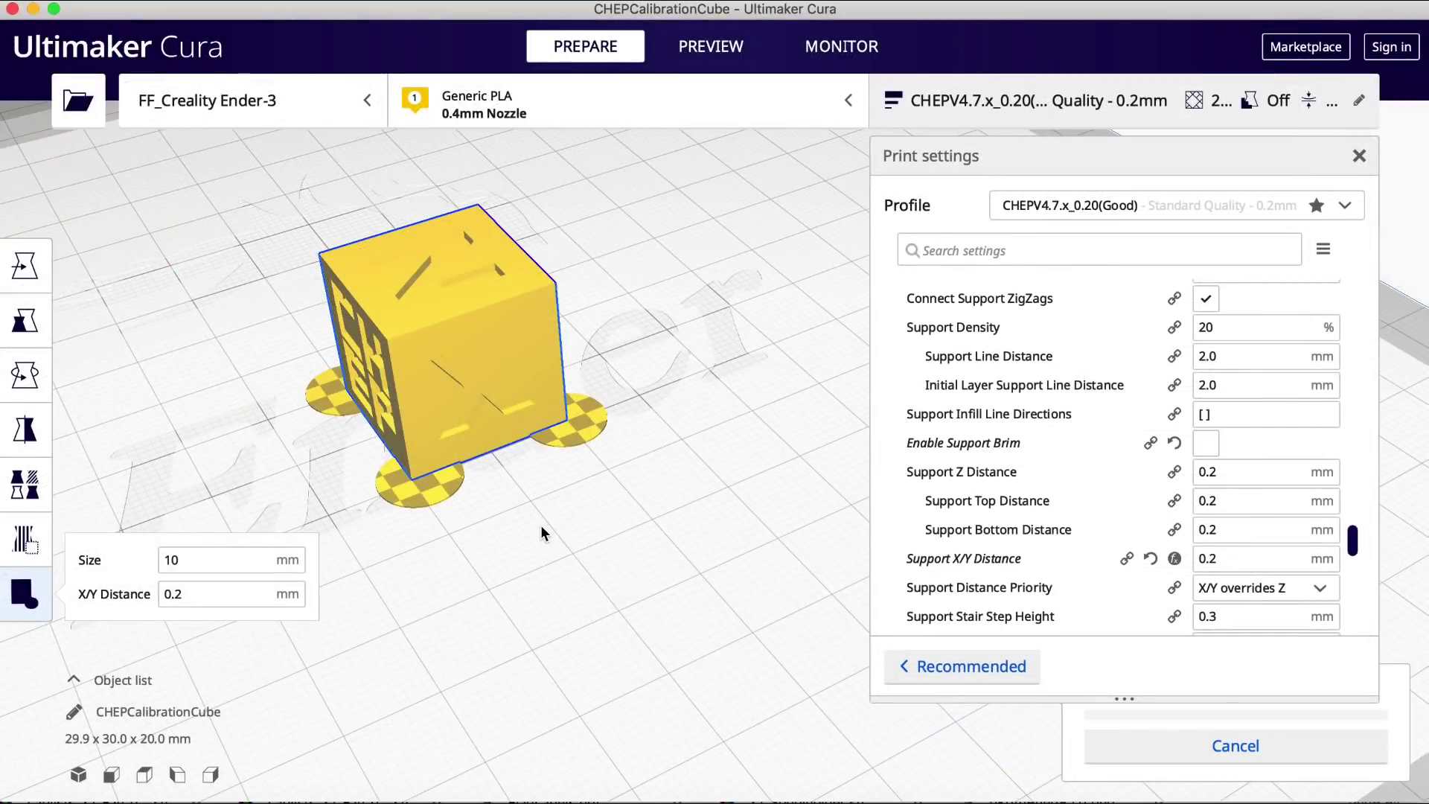
left_click(1106, 743)
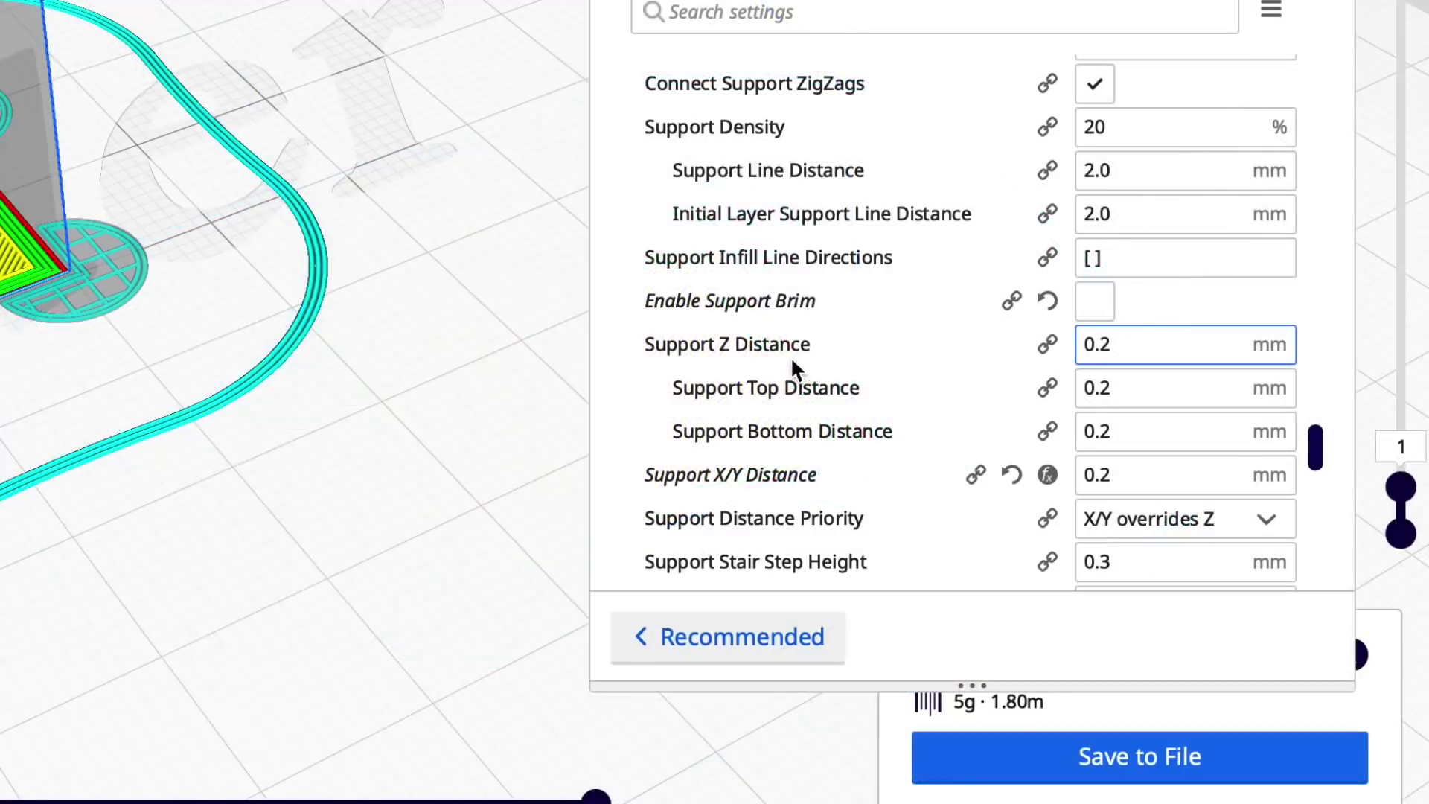
Turn Enable Support Brim back on and slice the cube again.
mouse_move(727, 303)
left_click(1095, 300)
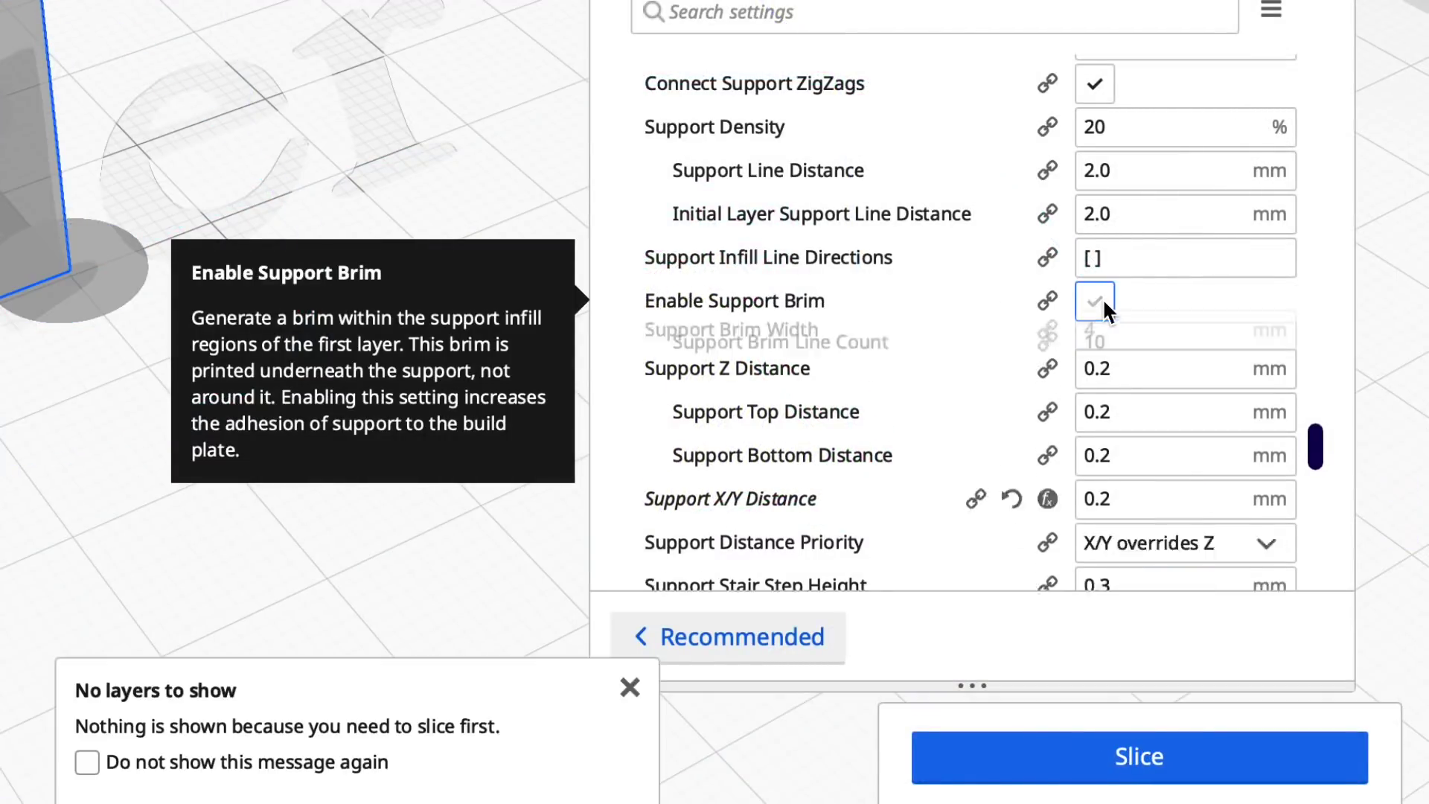
left_click(1139, 756)
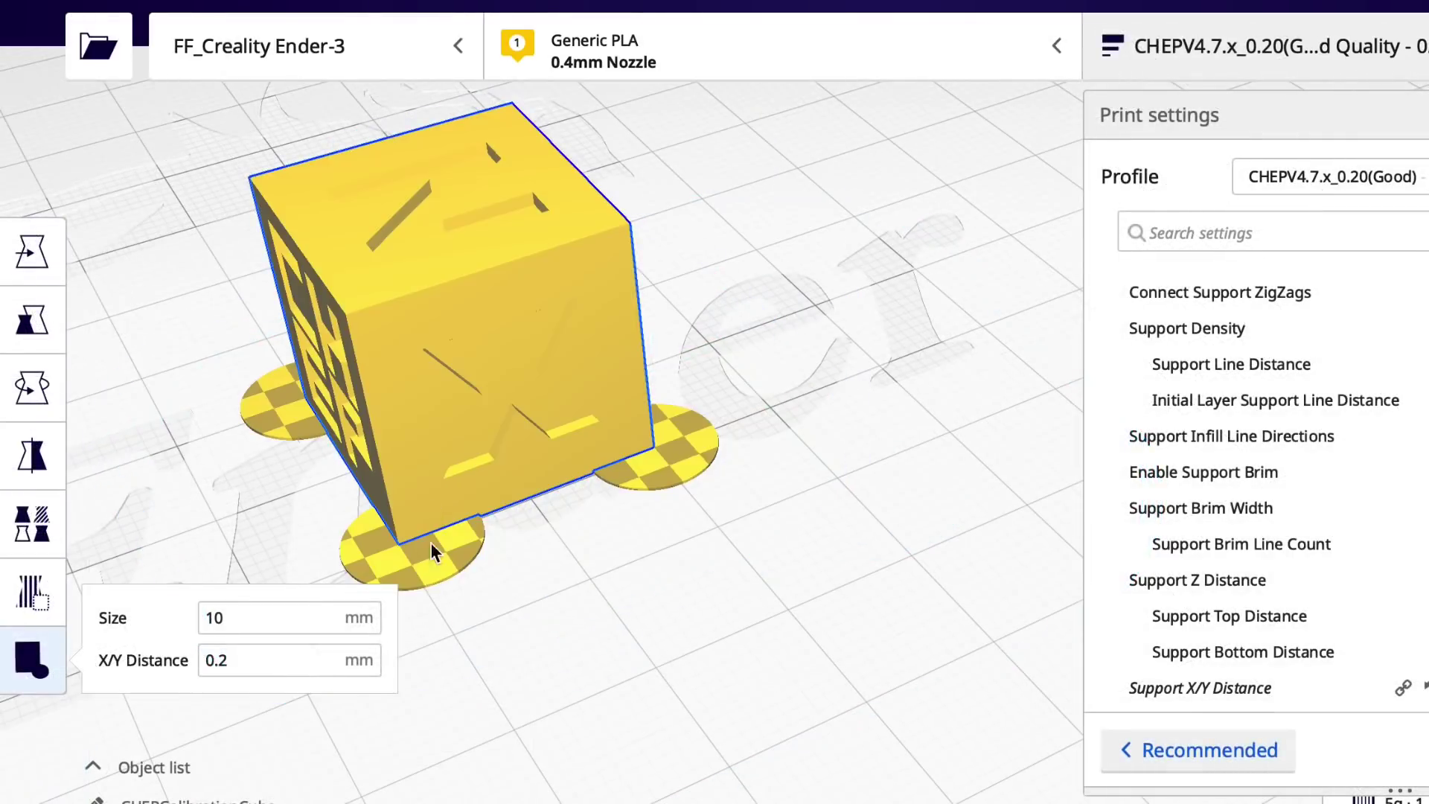
Select the tab at the cube's front corner and shift it slightly along the build plate with the Move tool.
left_click(417, 556)
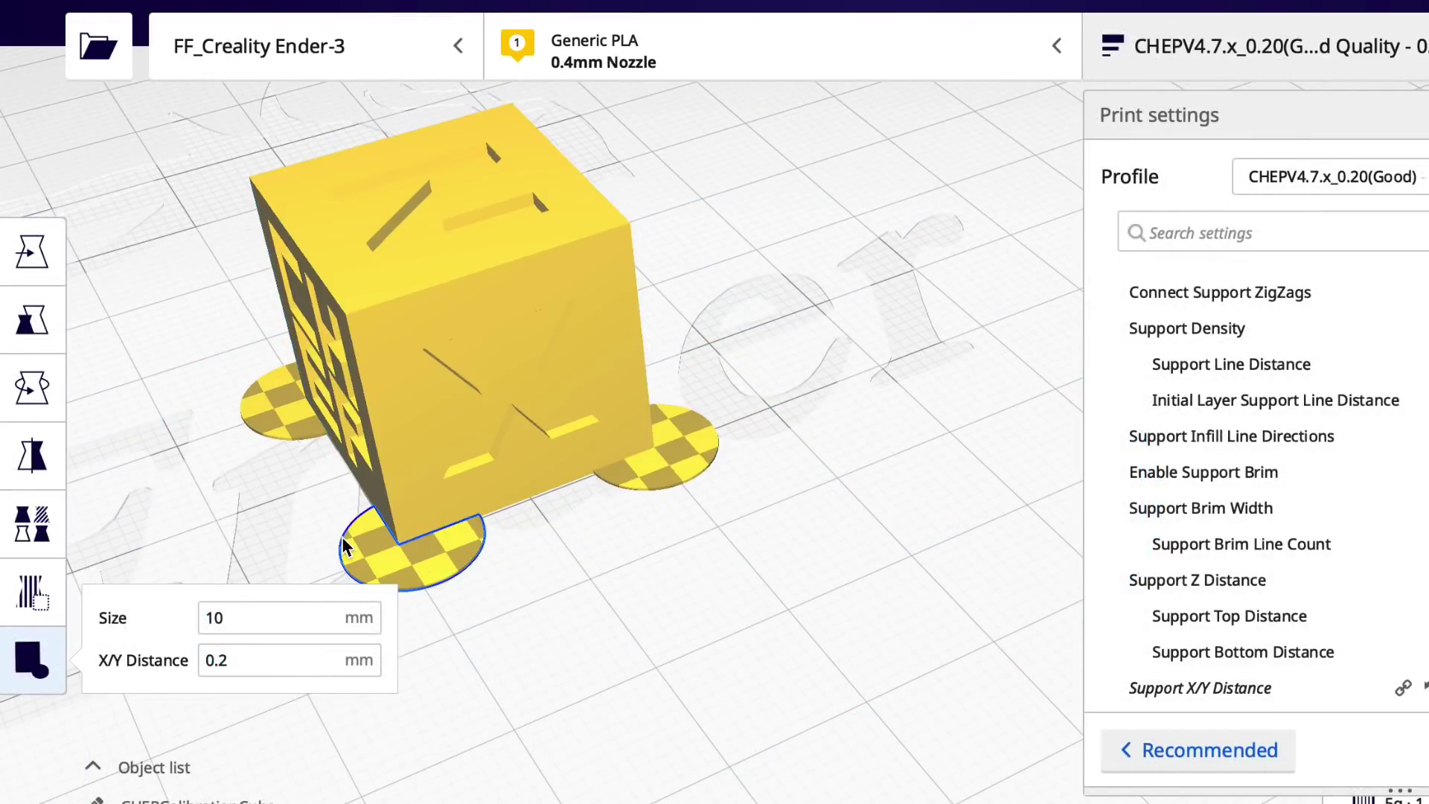
left_click(37, 278)
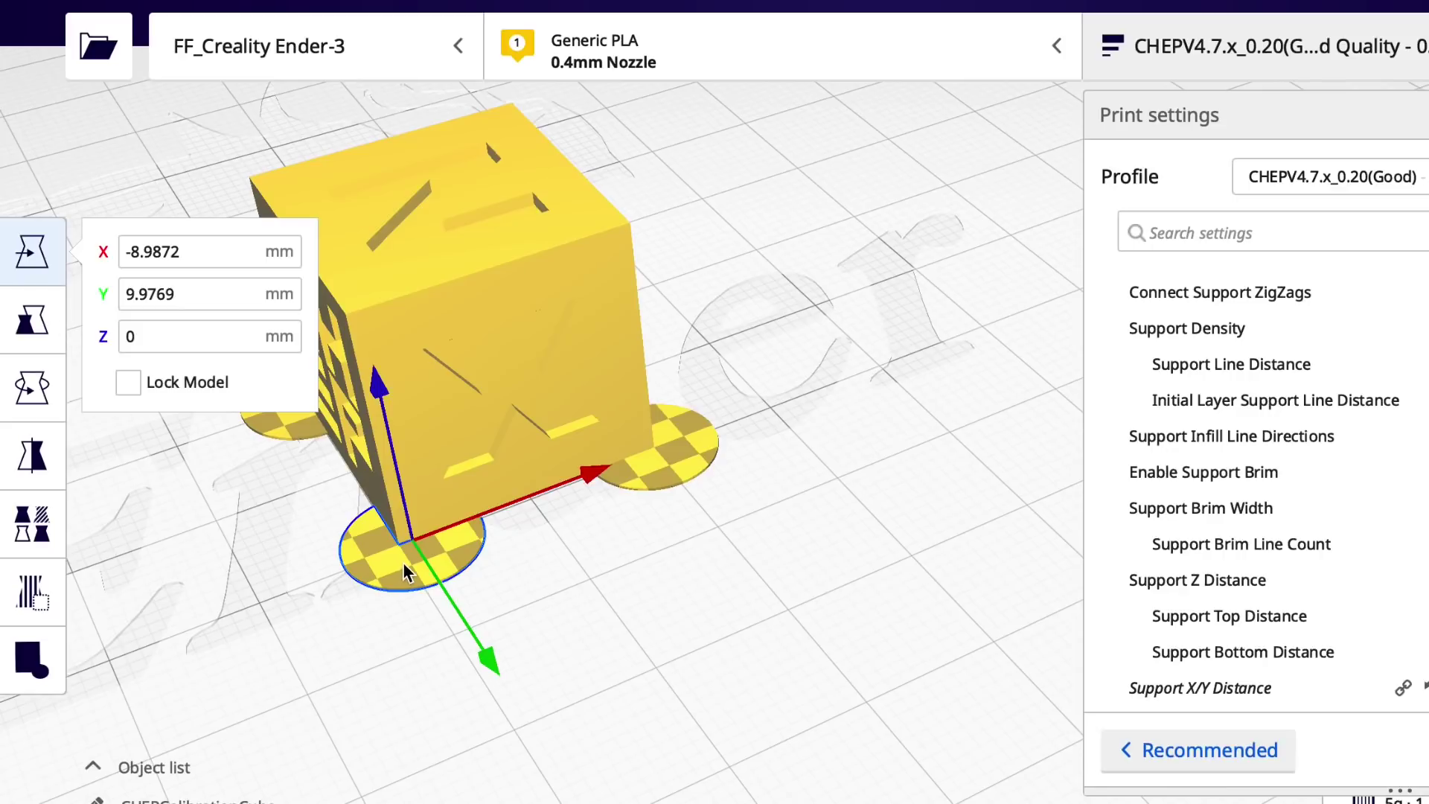
left_click_drag(403, 561, 388, 561)
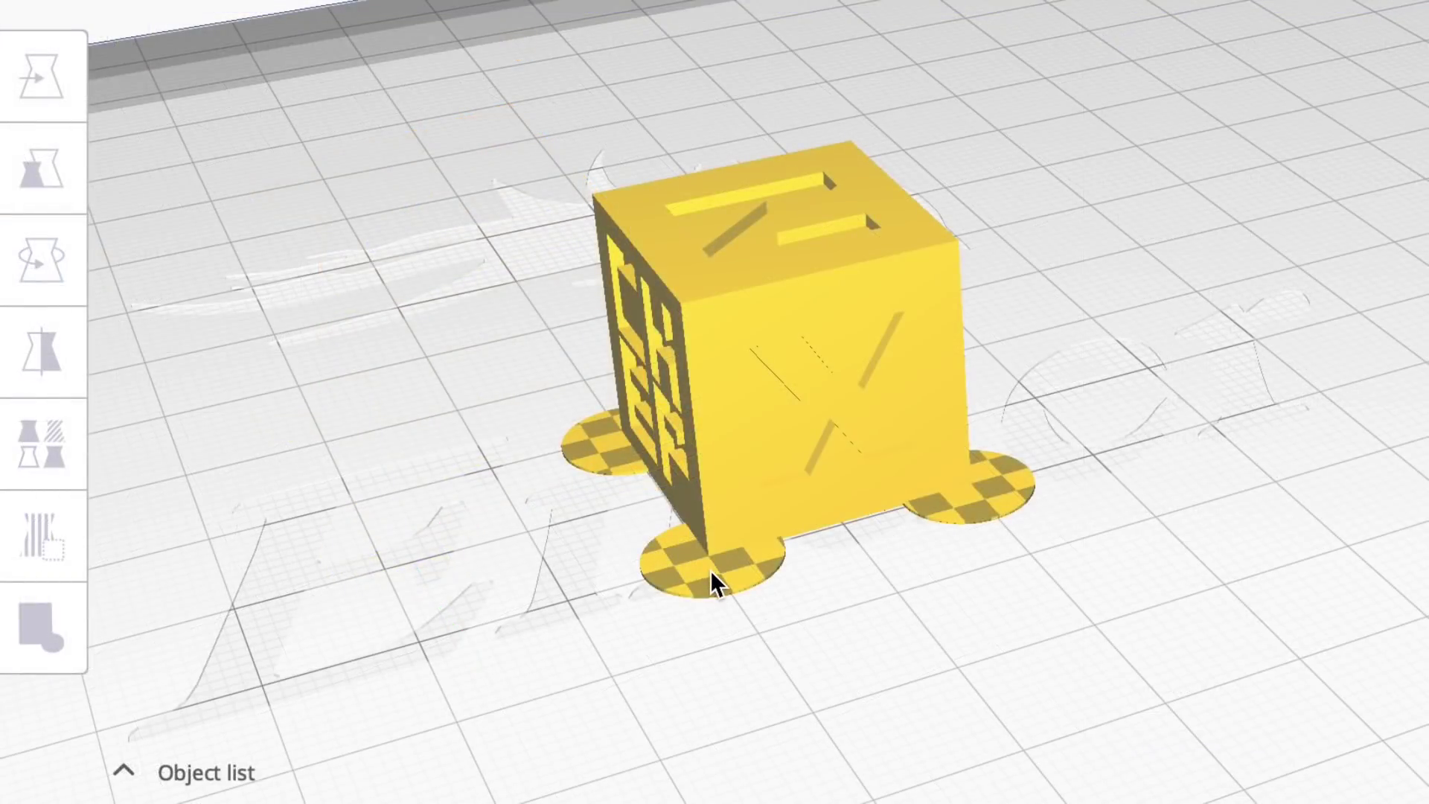
Remove the tabs at the two bottom corners of the cube's X face.
left_click(710, 574)
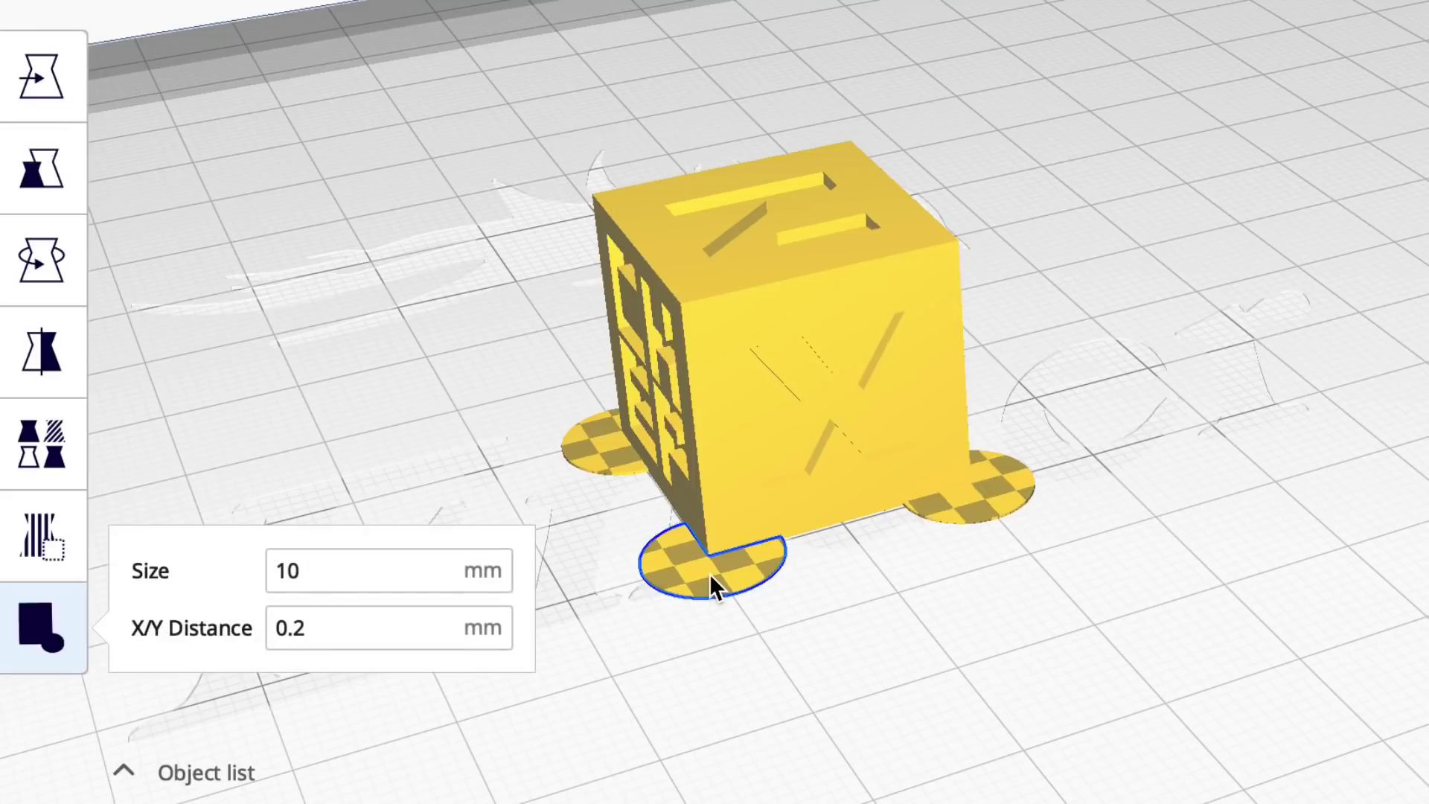
left_click(710, 576)
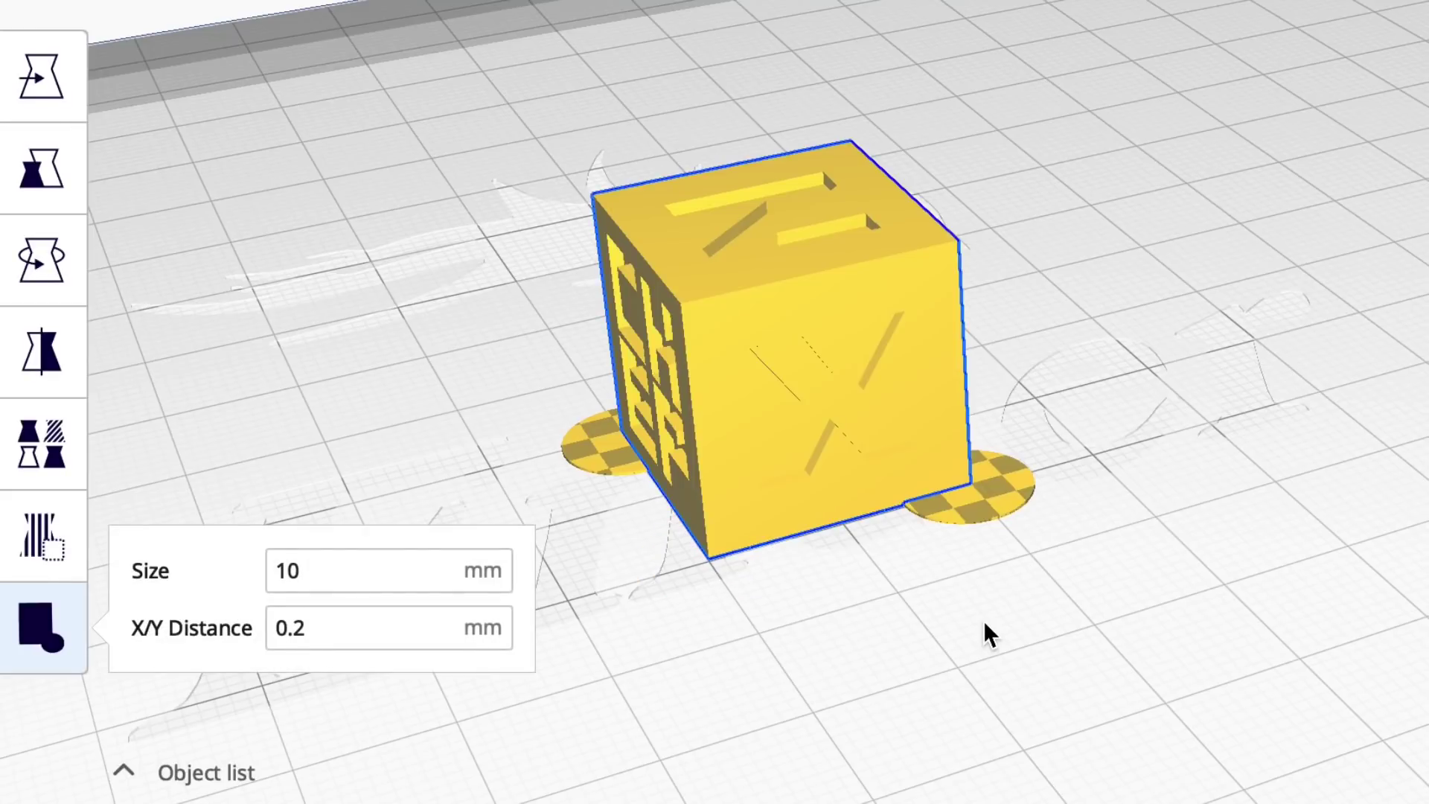
left_click(984, 506)
left_click(984, 513)
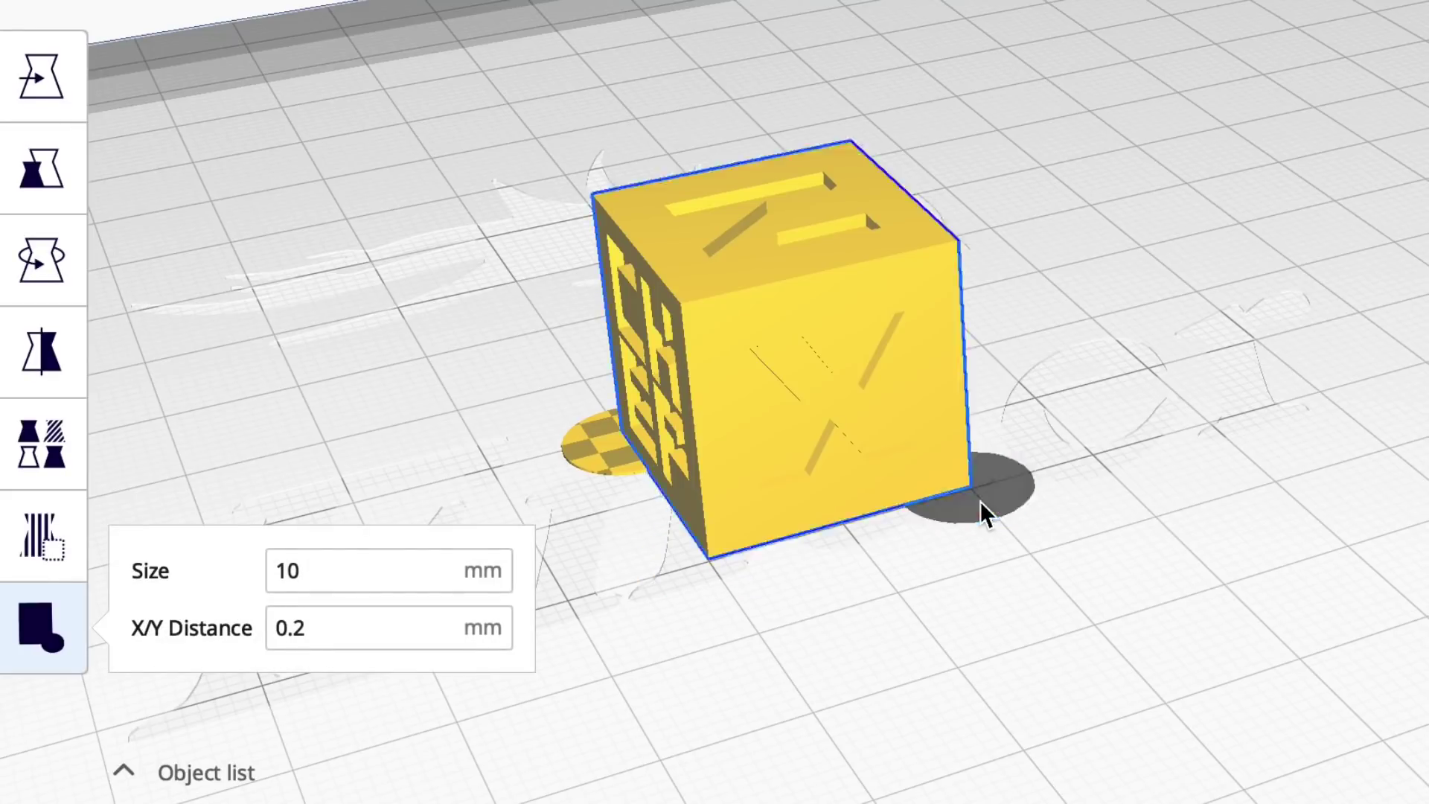
Set the tab size to 20 mm and add tabs at the two bottom corners of the cube's X face.
double_click(274, 572)
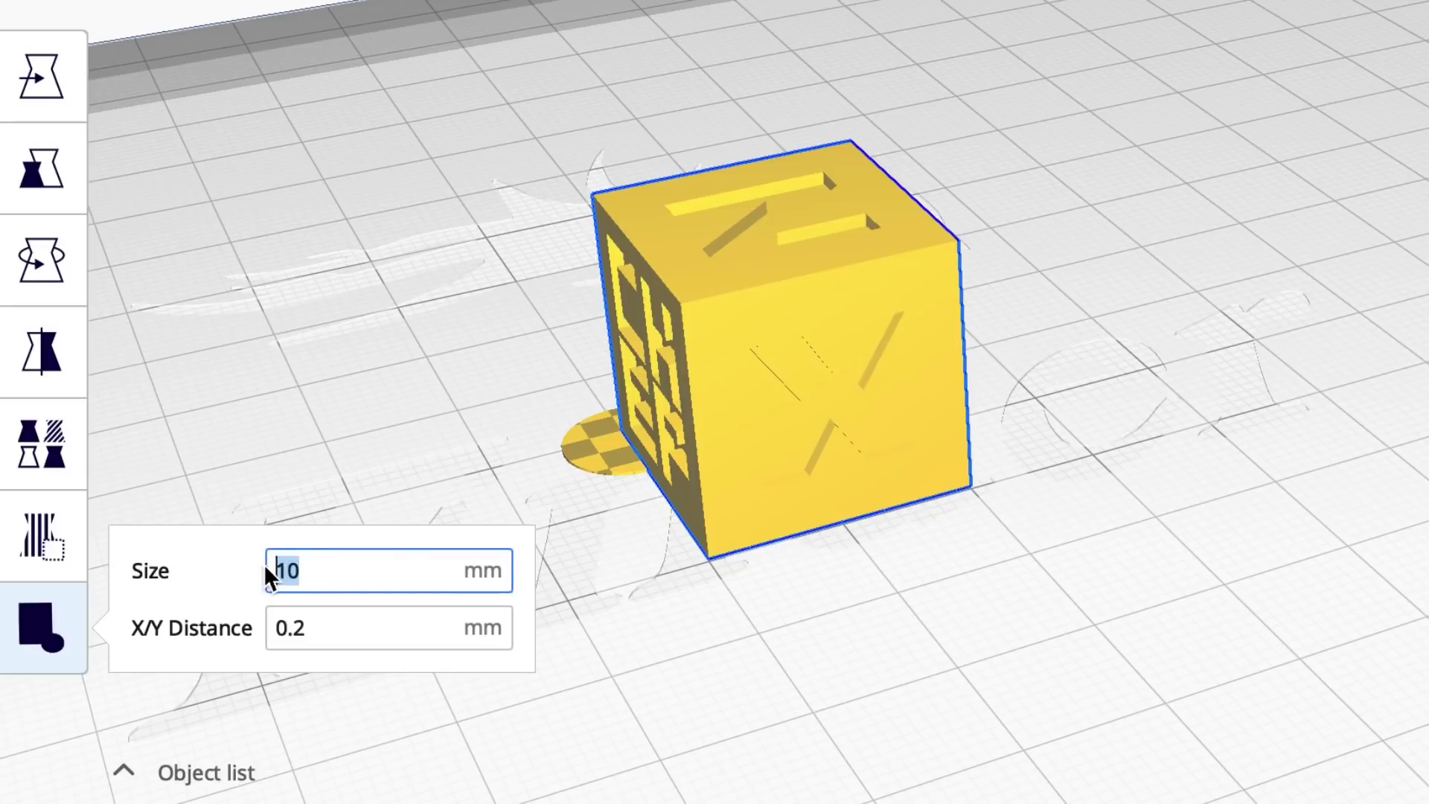
type("20")
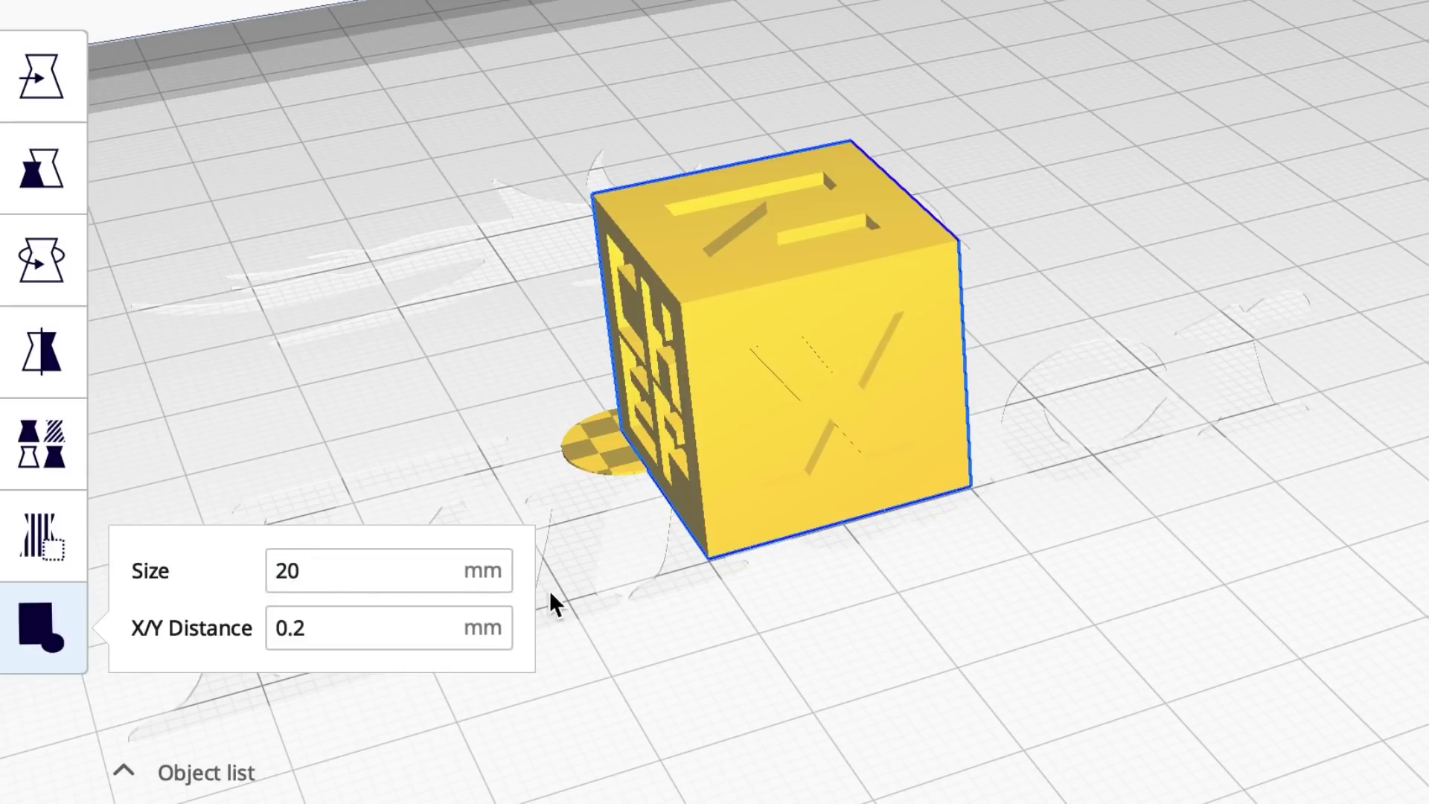
left_click(714, 566)
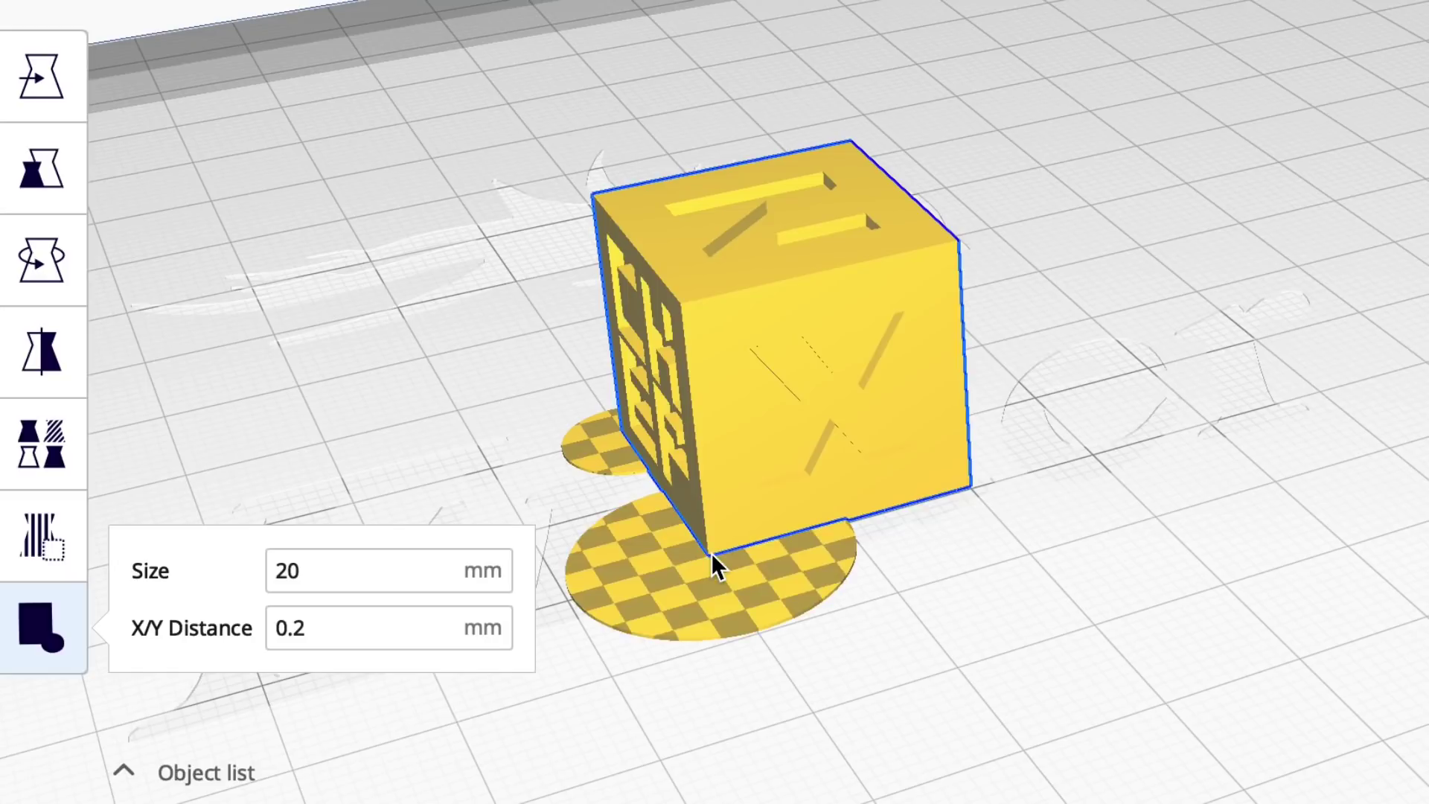
left_click(971, 493)
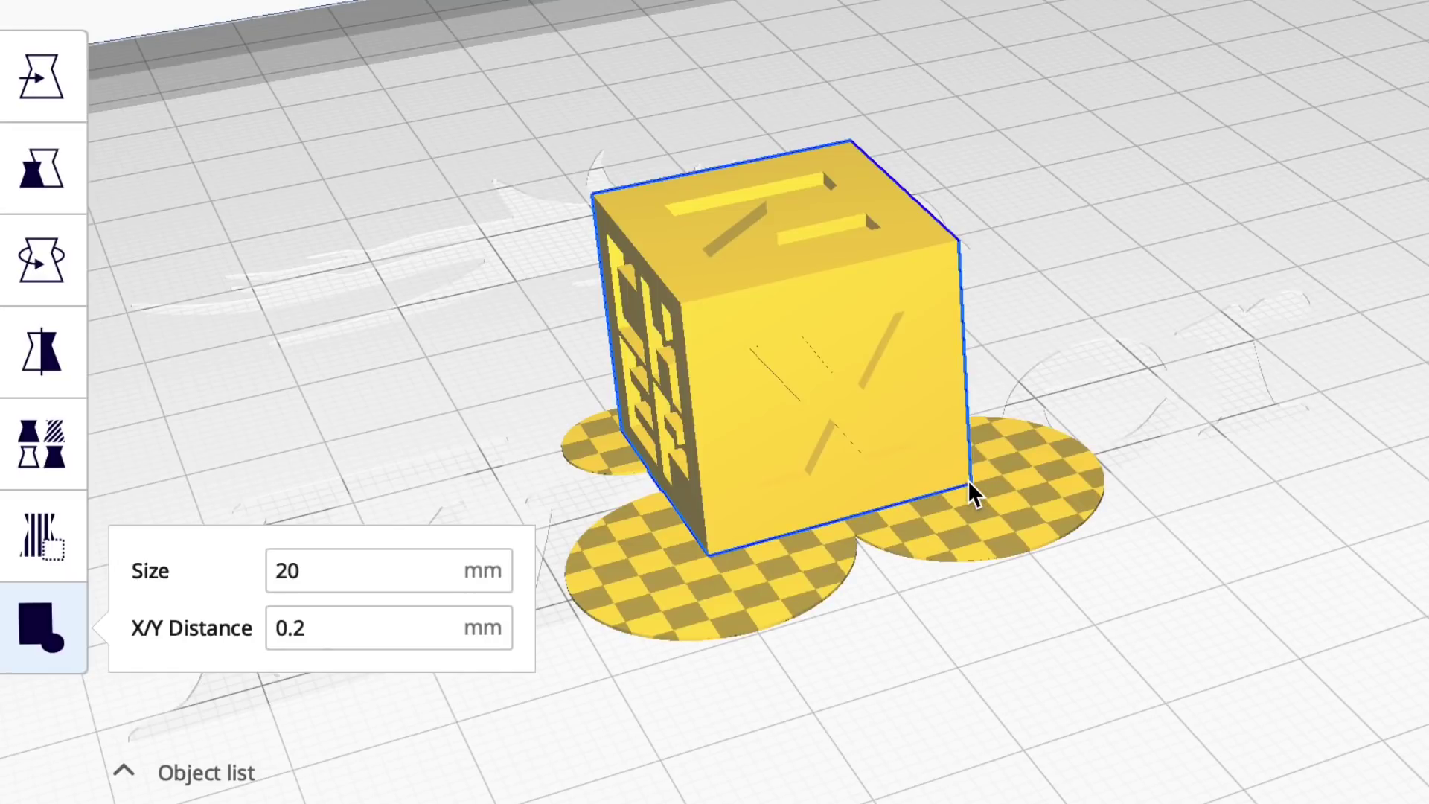
Set the tabs' X/Y Distance to 0.8 mm.
left_click(319, 628)
left_click_drag(319, 628, 298, 630)
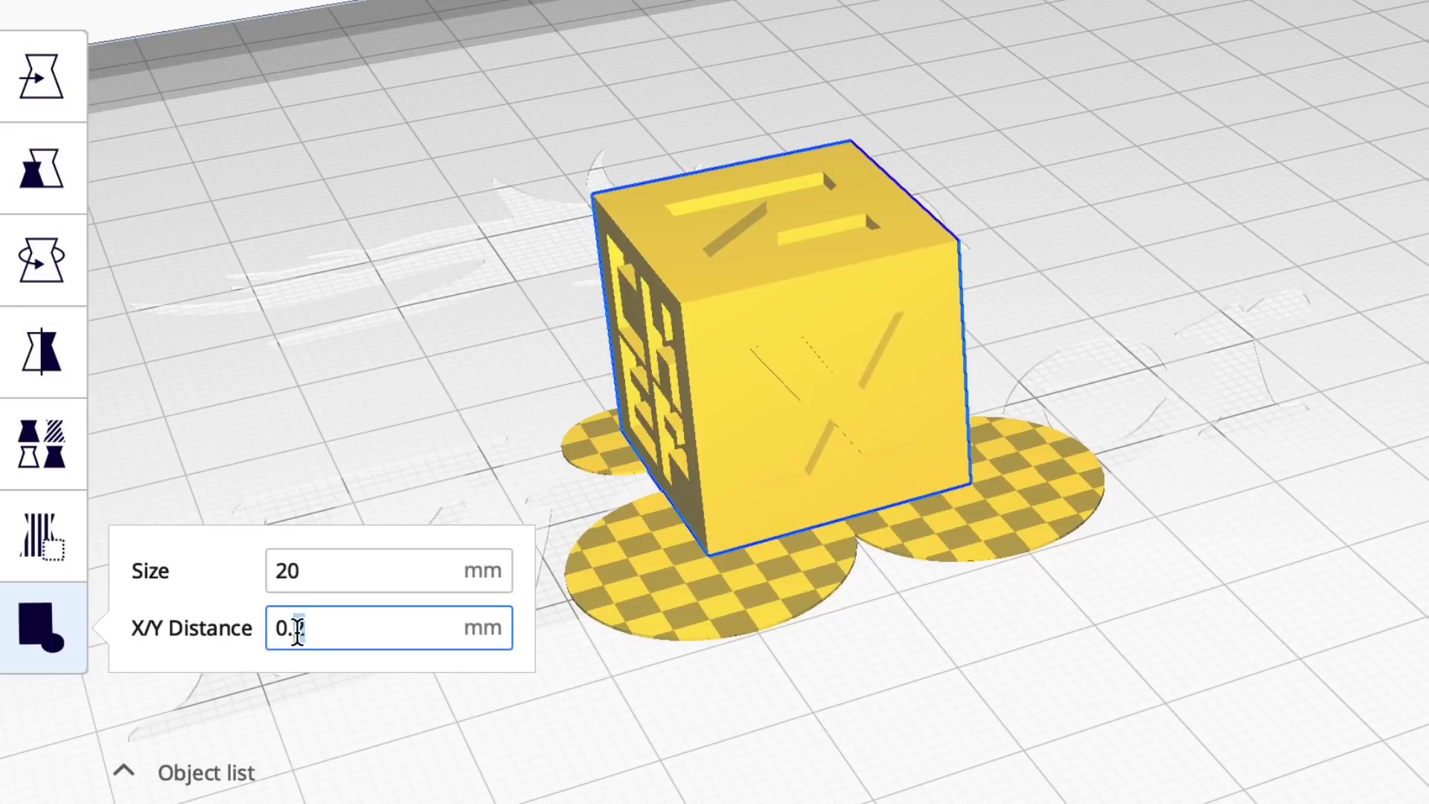
type("8")
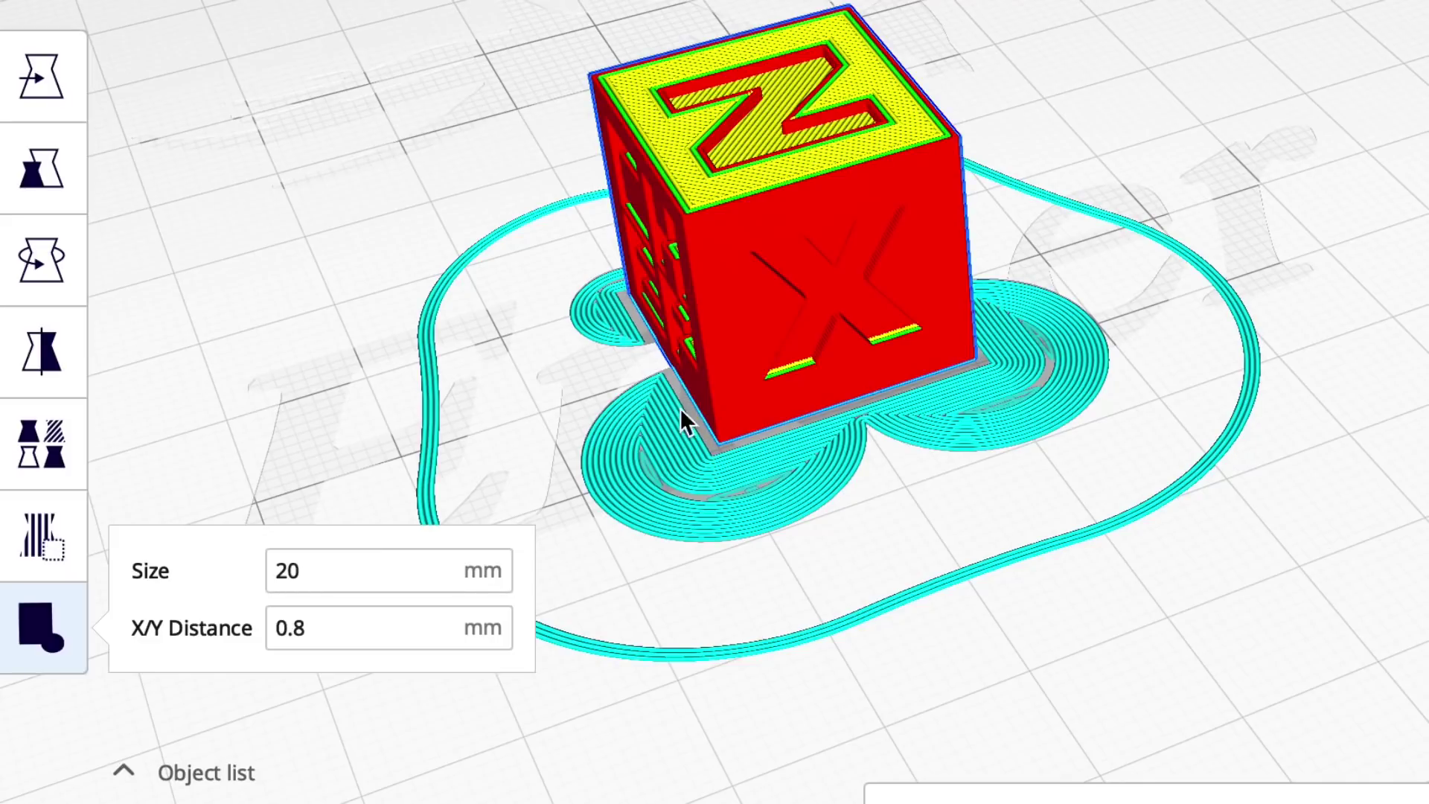
Set the tabs' X/Y Distance to 0.2 mm.
left_click(377, 628)
key("BackSpace")
type("2")
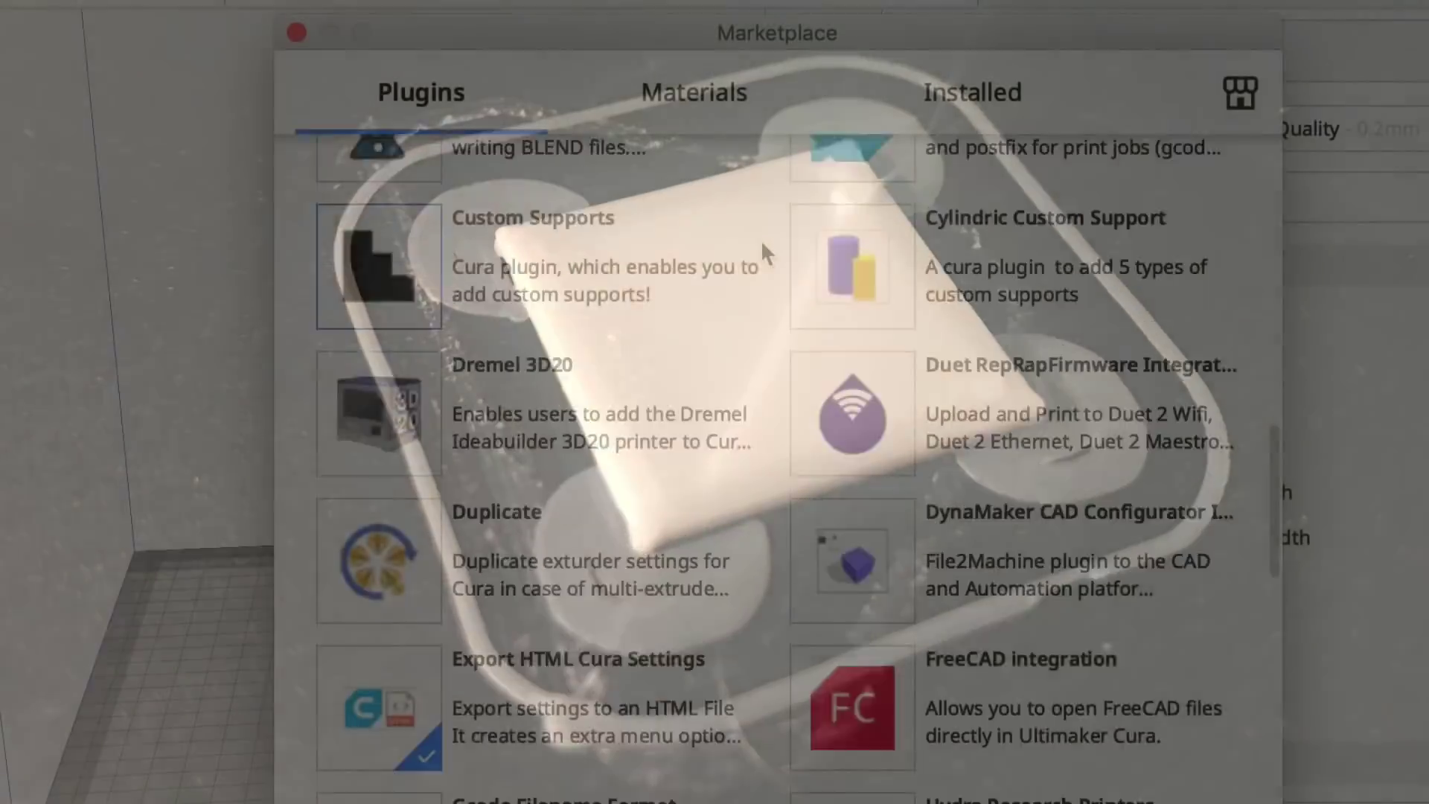
Look up the Export HTML Cura Settings plugin's details in the Marketplace and close it.
scroll(765, 248, "down", 4)
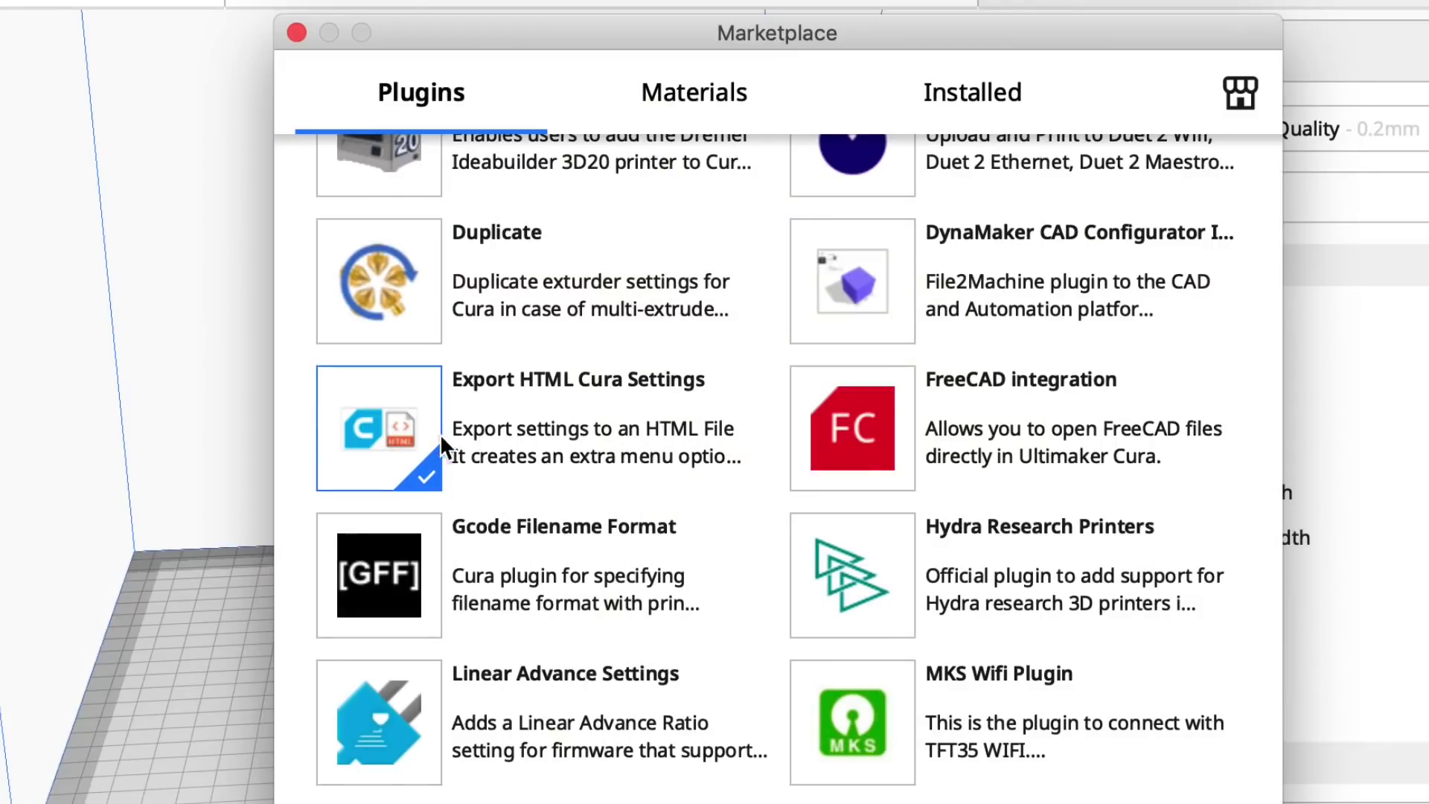
left_click(407, 454)
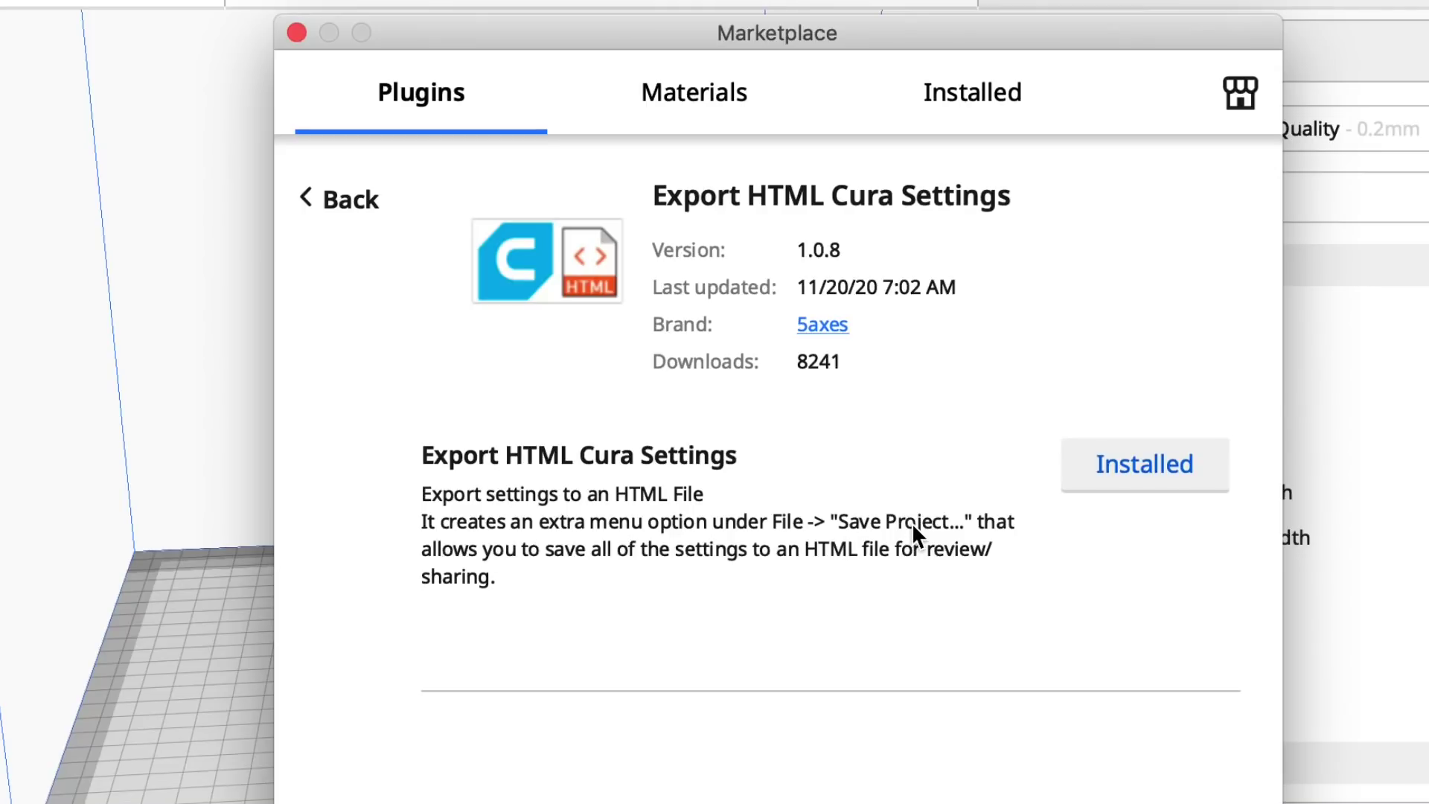
left_click(296, 34)
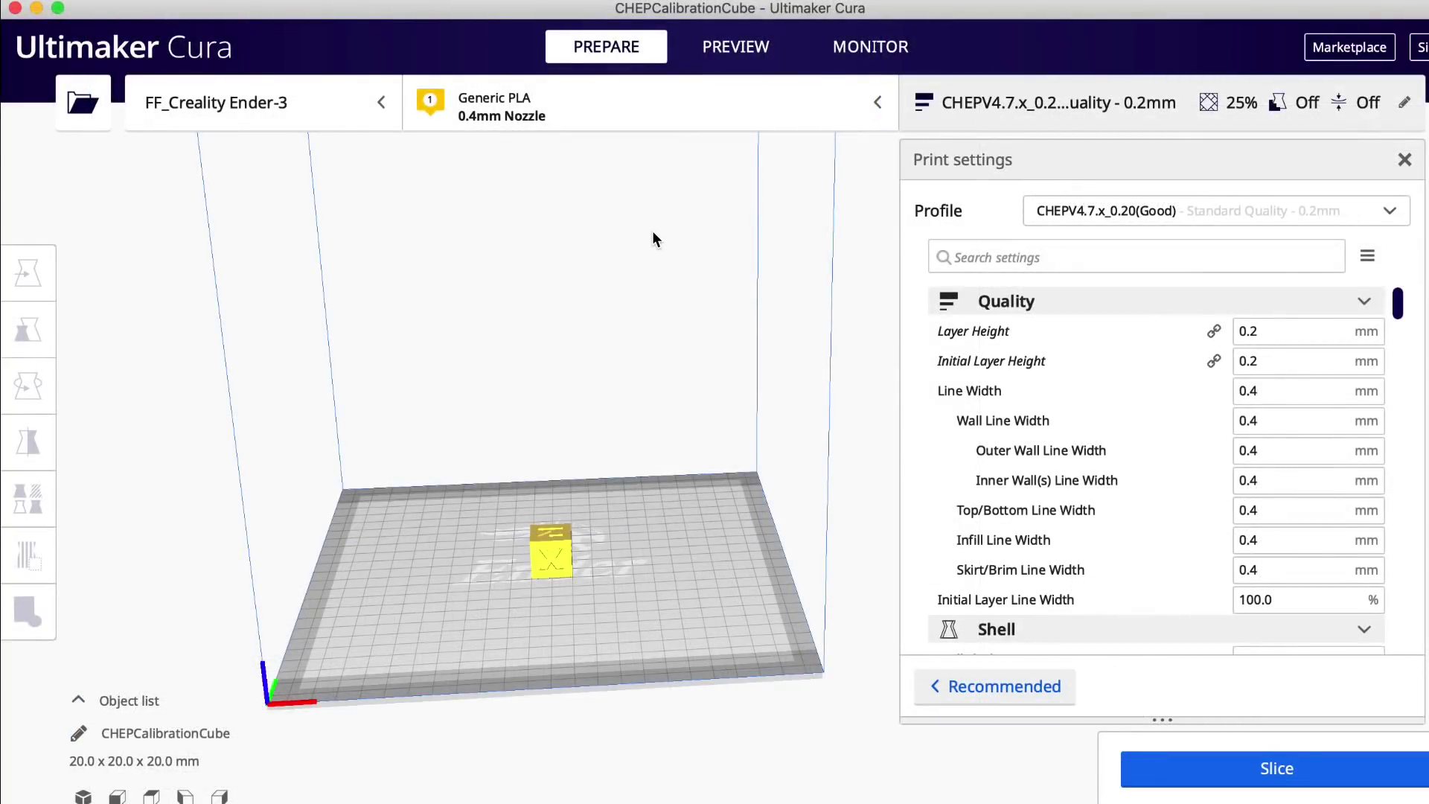
Select the custom print profile CHEPV4.7.x_0.20(Good).
left_click(1389, 210)
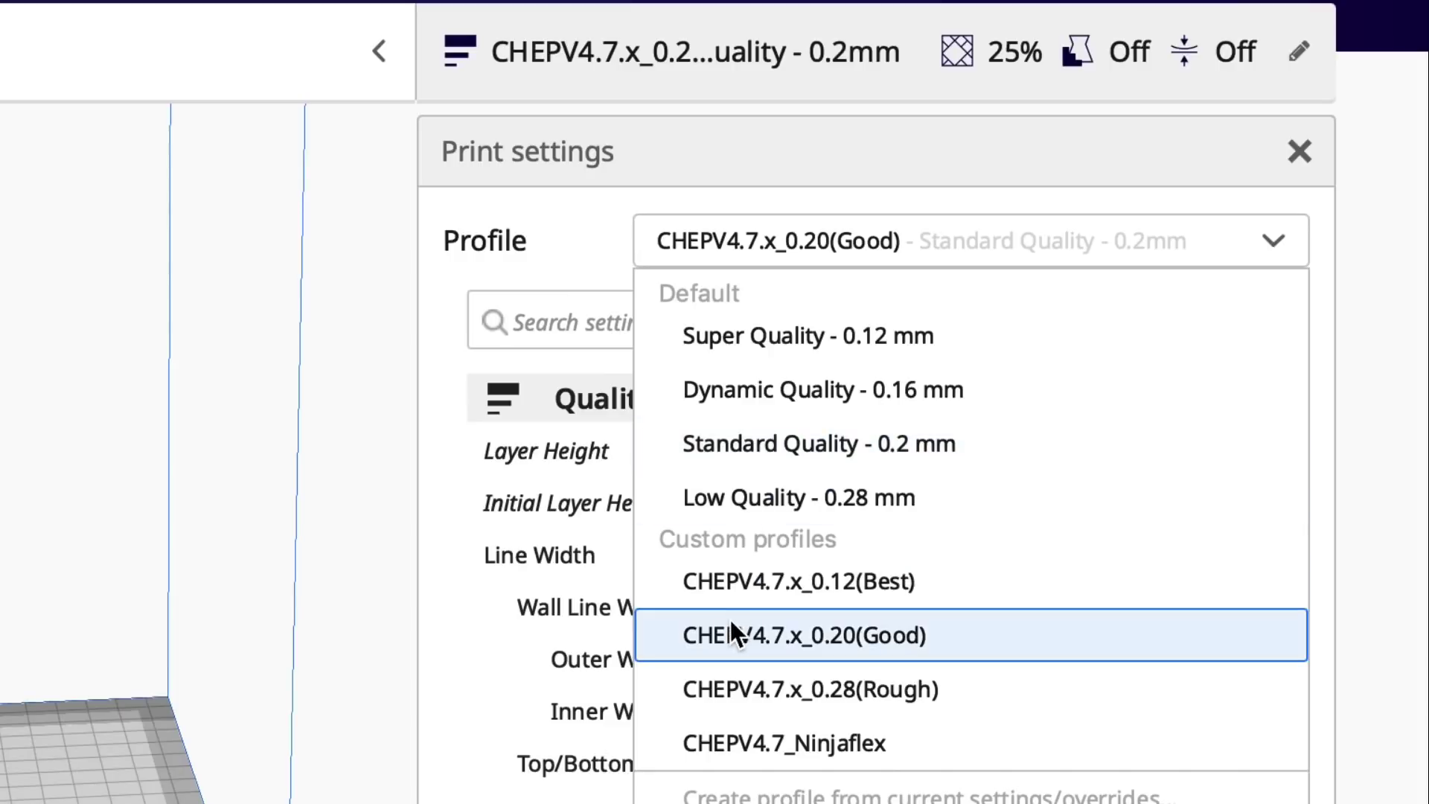
left_click(679, 637)
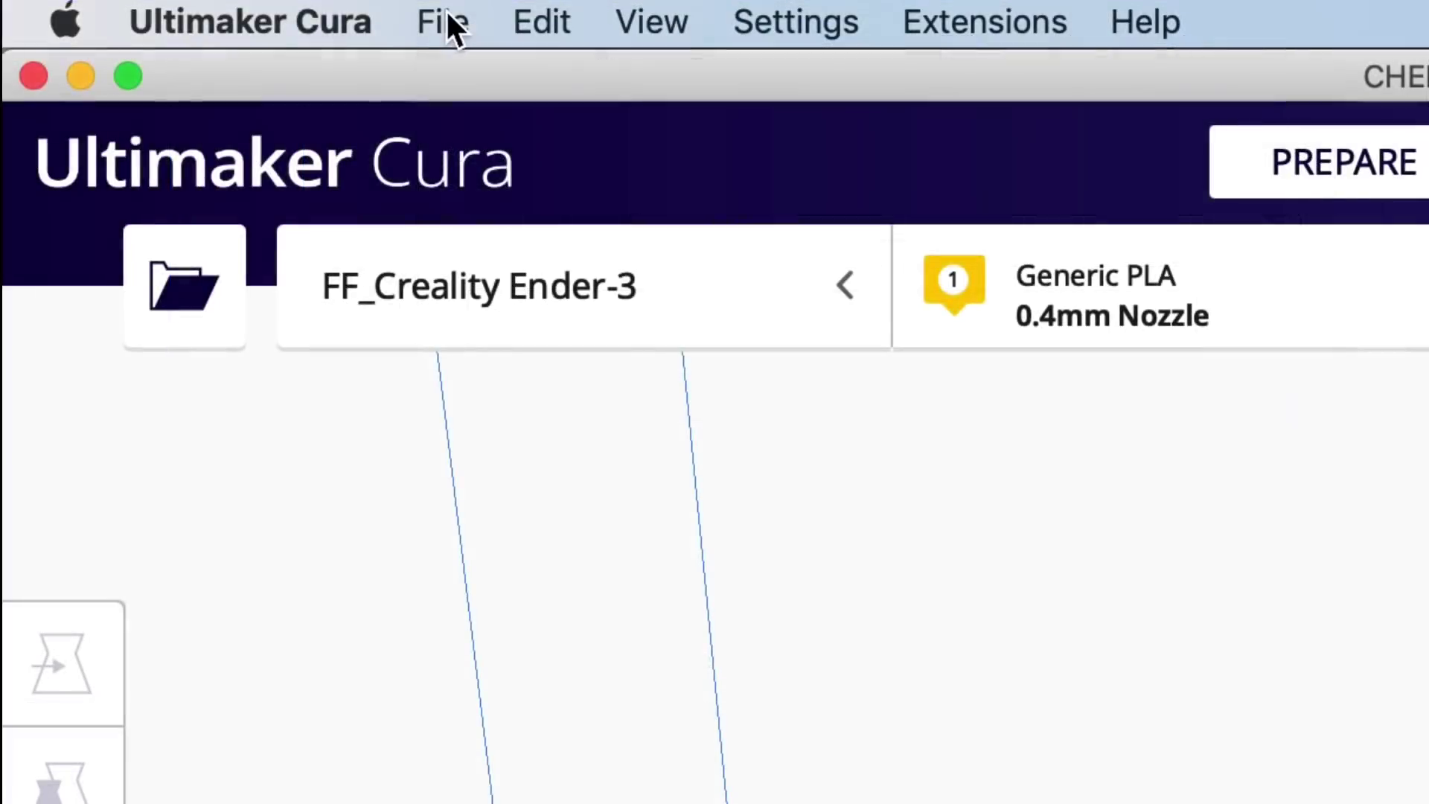
Save the Standard Quality project settings as Cura Settings Documentation (*.html) named CHEPCalibrationCubeStandard.html in Downloads.
left_click(442, 18)
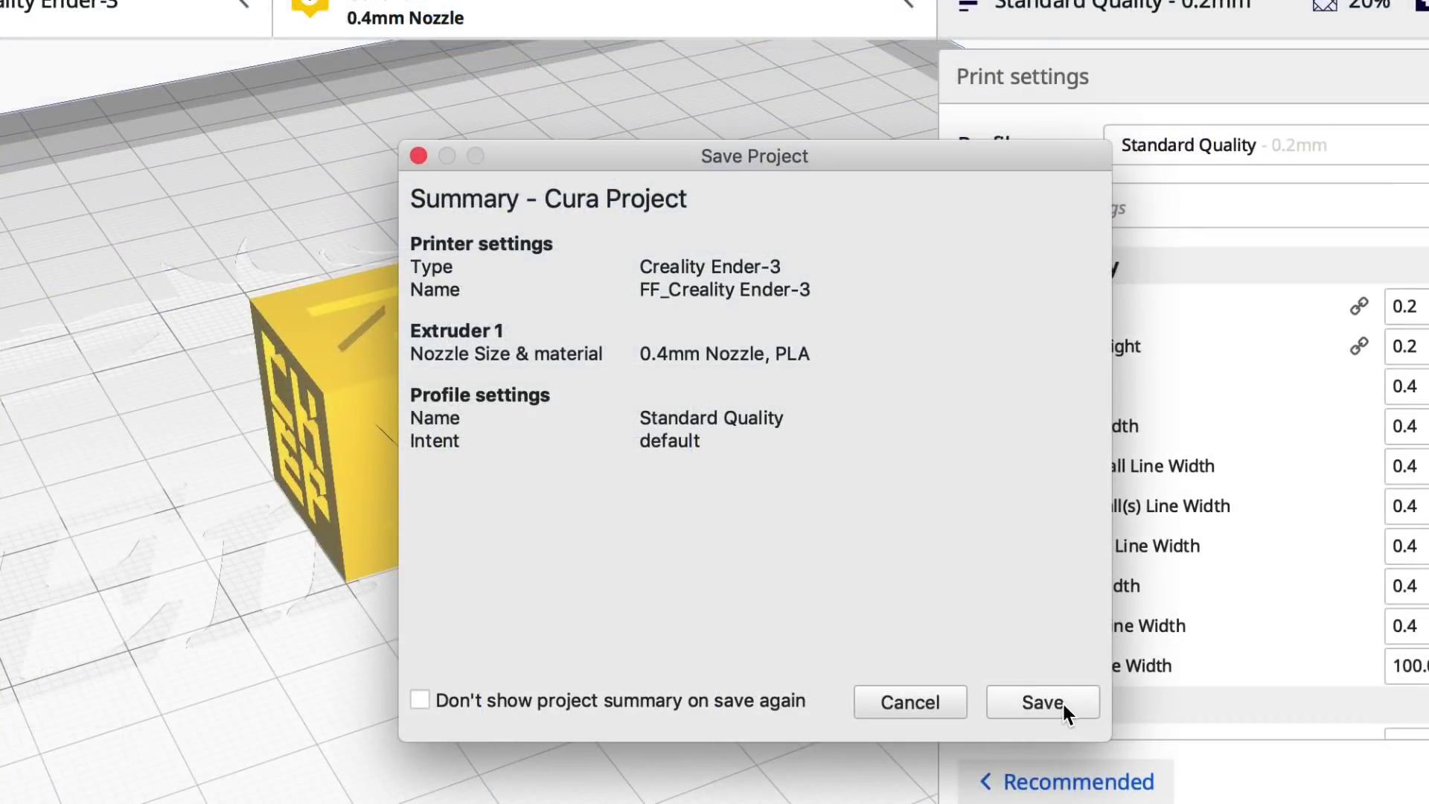
left_click(1063, 702)
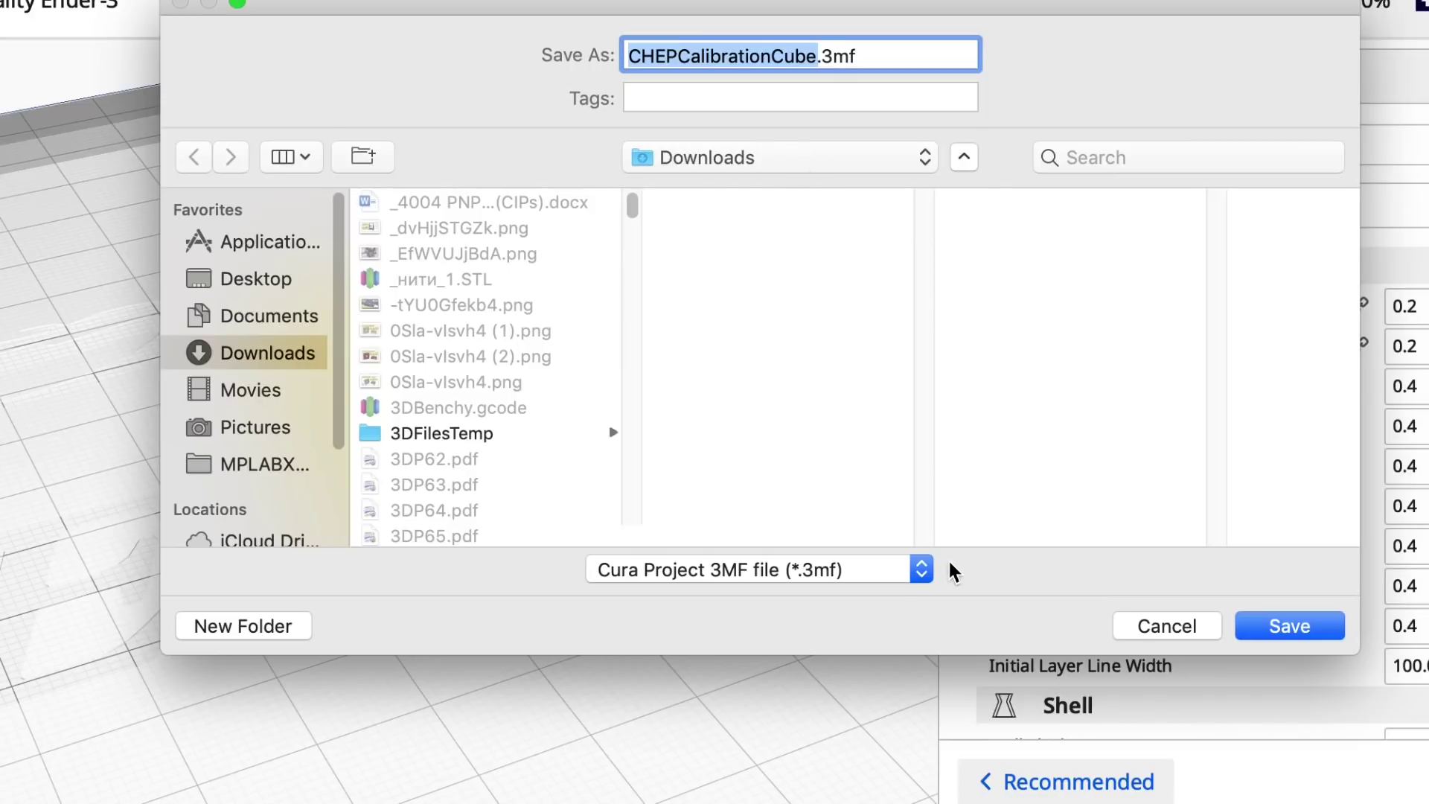
left_click(914, 578)
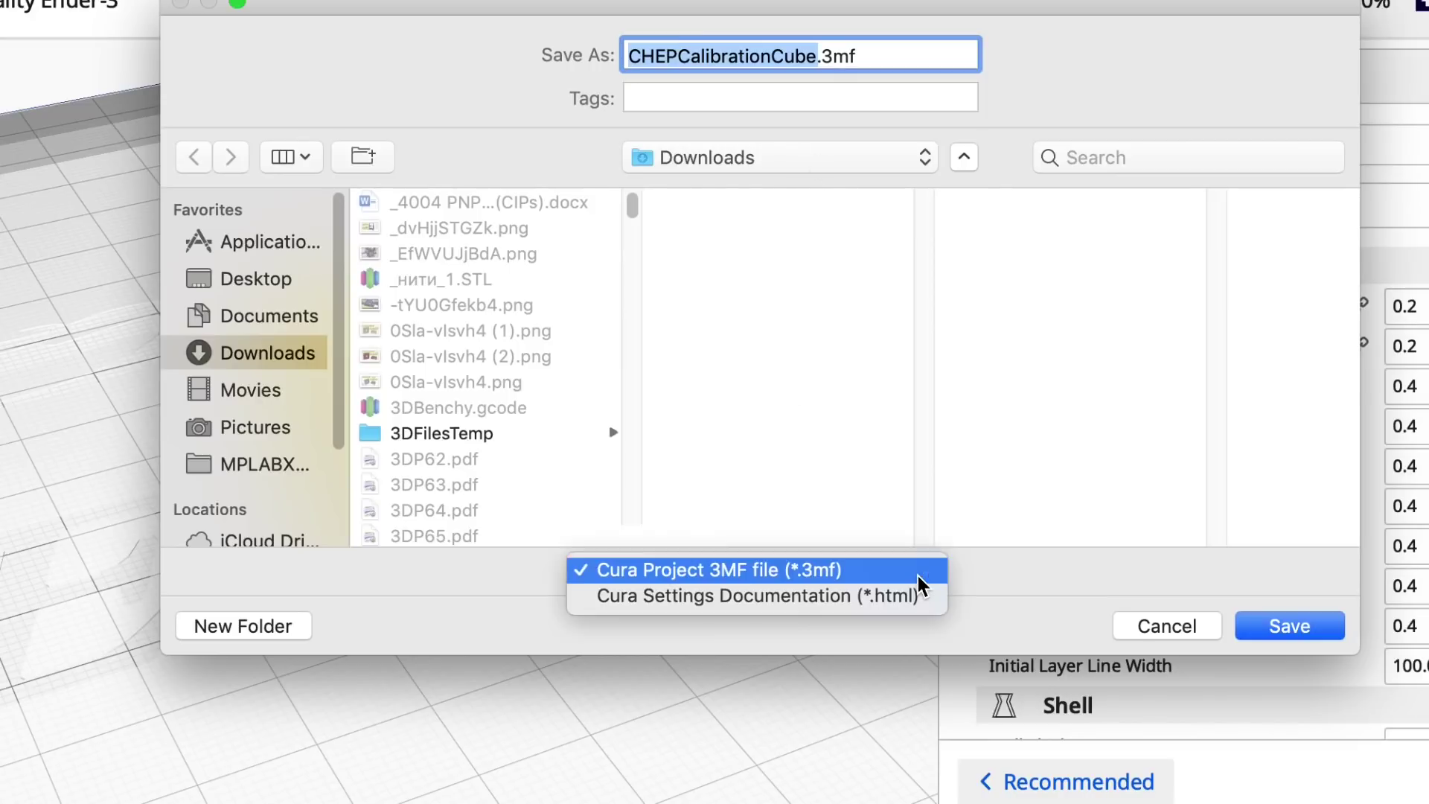
left_click(860, 596)
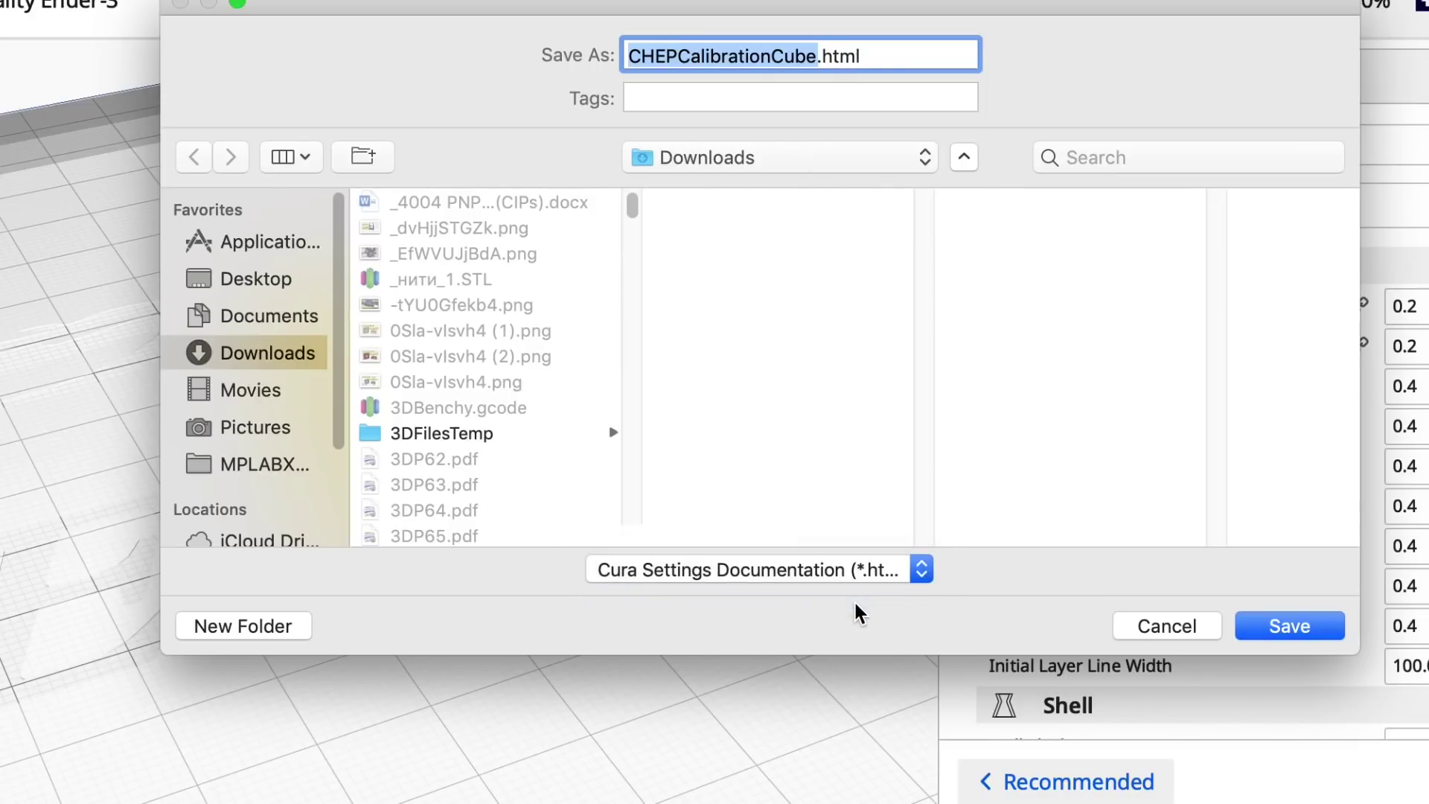
left_click(811, 56)
type("Standard")
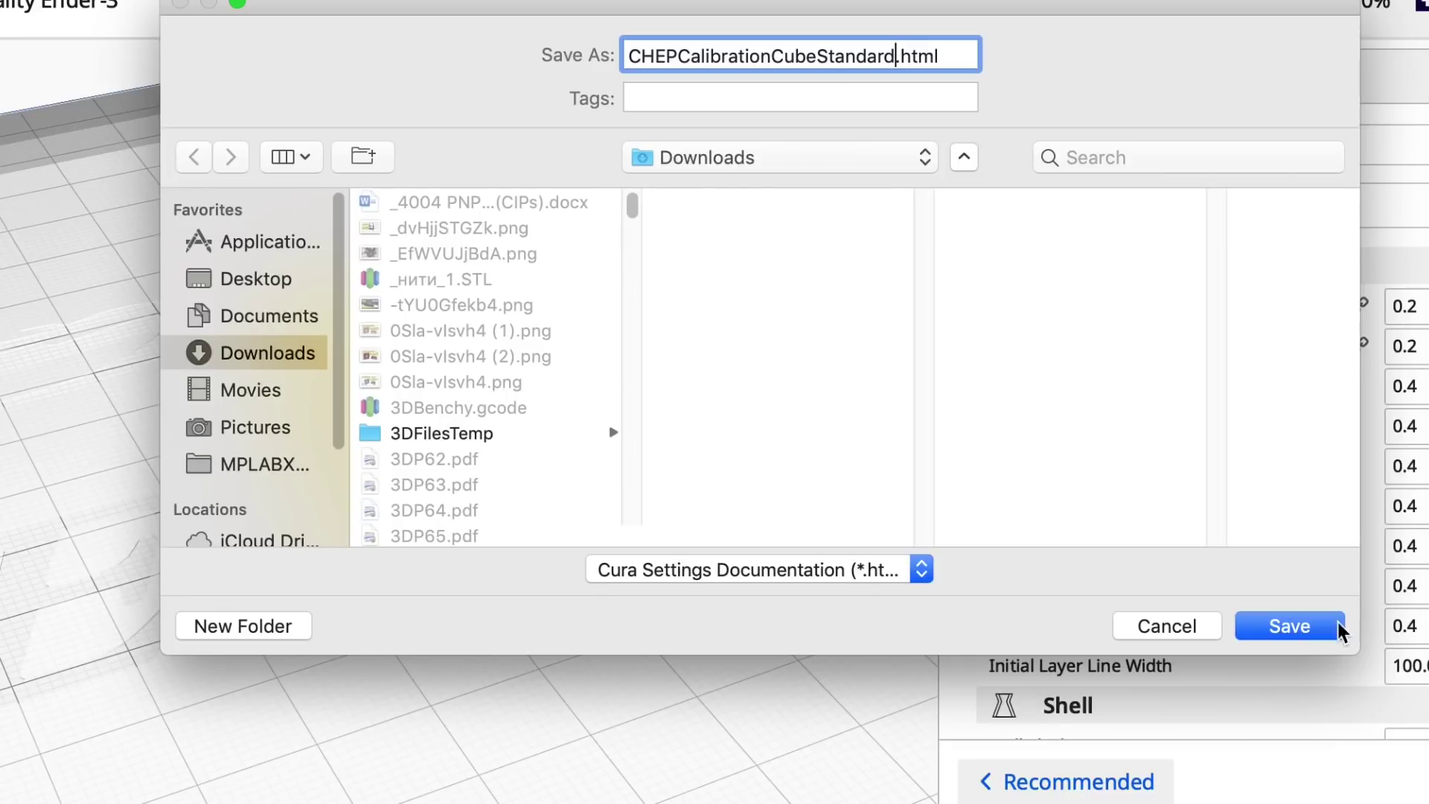
left_click(1291, 627)
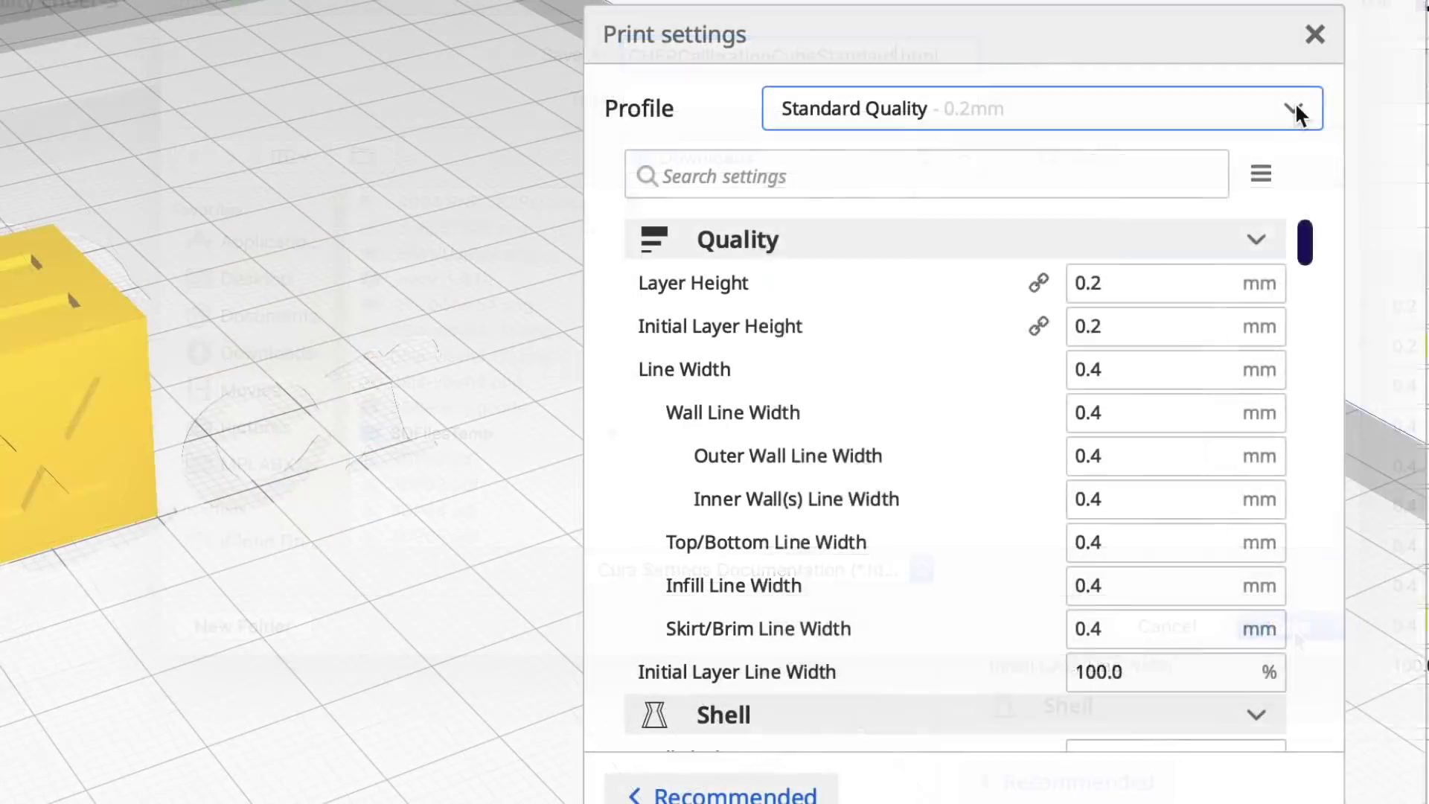
Switch to the CHEPV4.7.x_0.20(Good) profile and save its settings as Cura Settings Documentation (*.html) named CHEPCalibrationCube02.html in Downloads.
left_click(1292, 109)
left_click(997, 435)
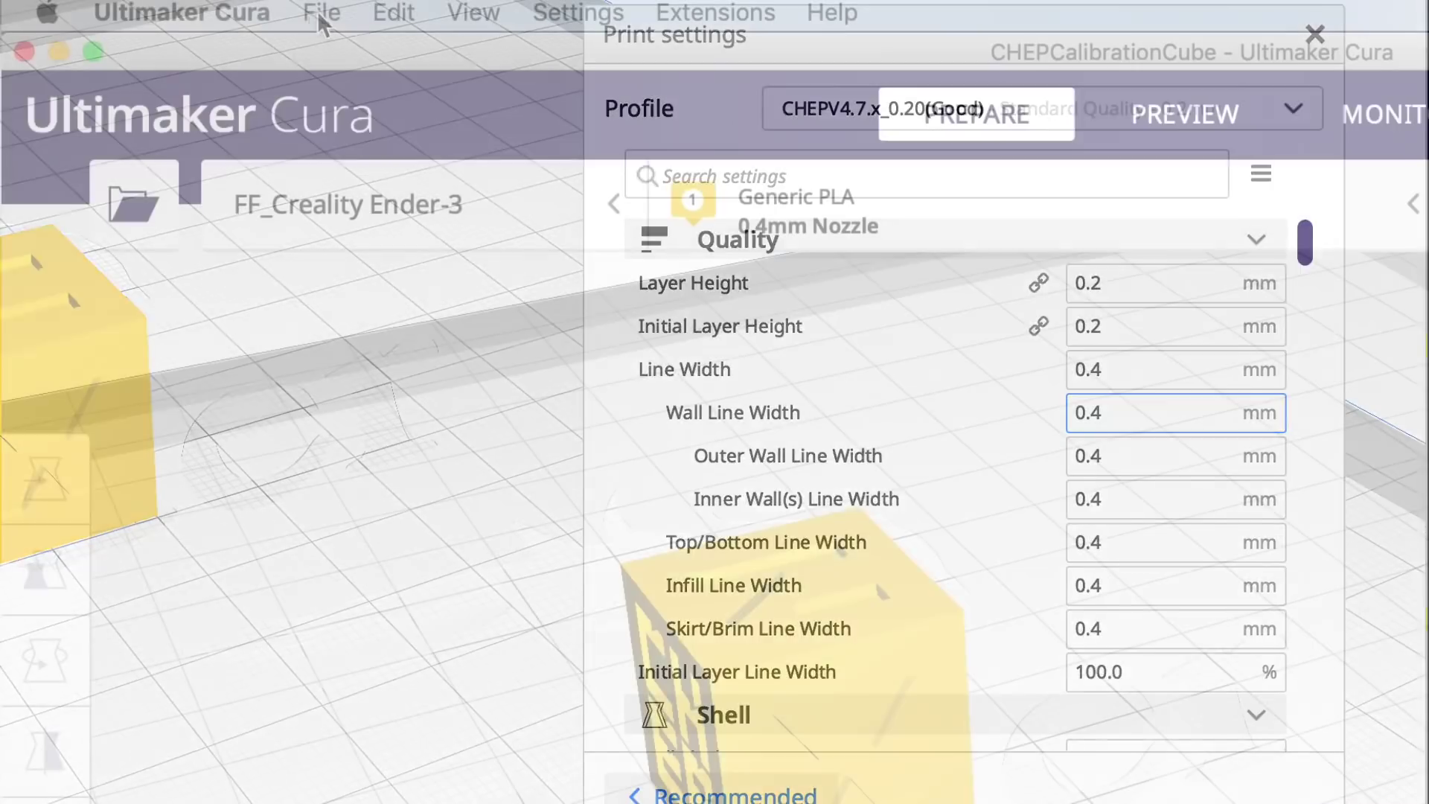
left_click(318, 13)
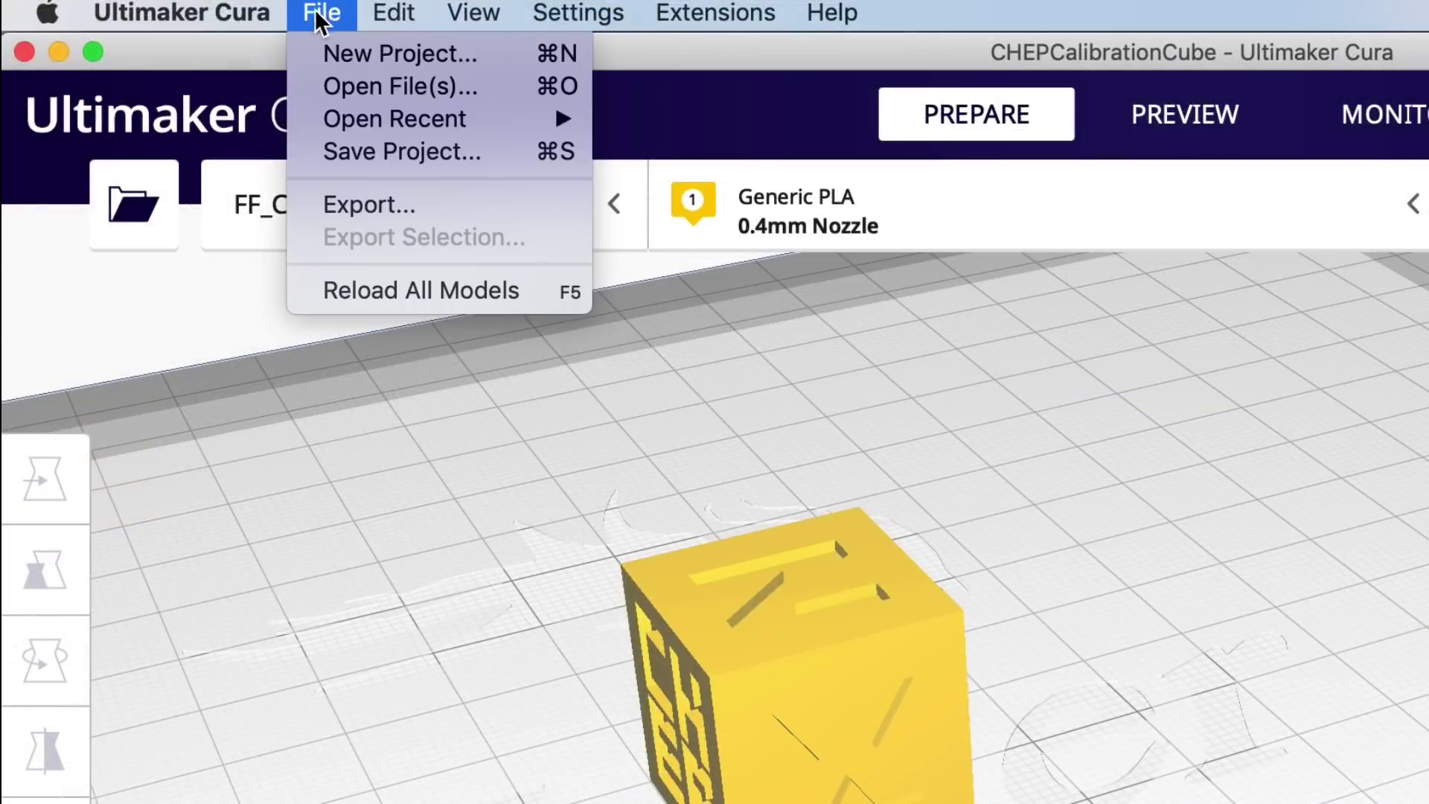
left_click(383, 149)
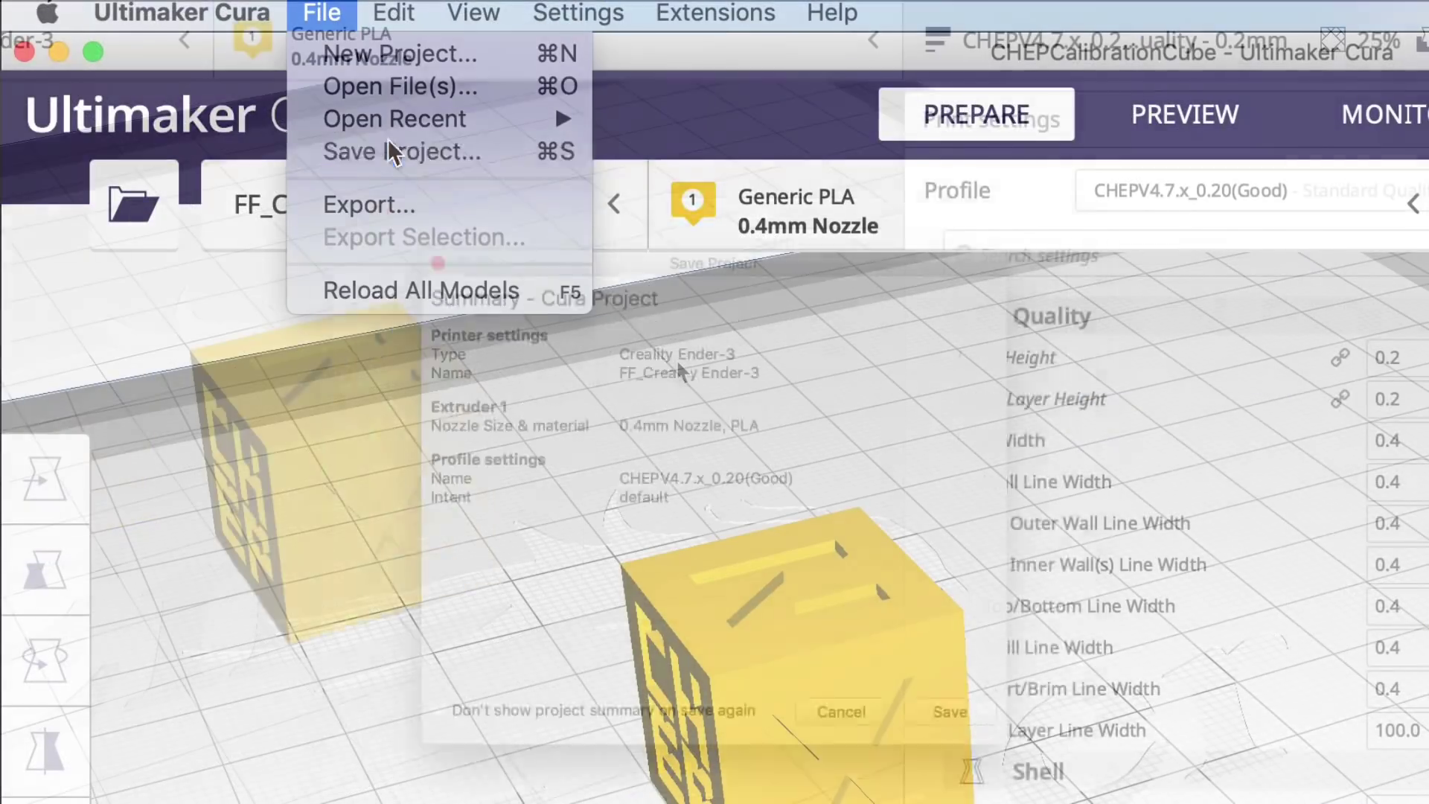
left_click(950, 711)
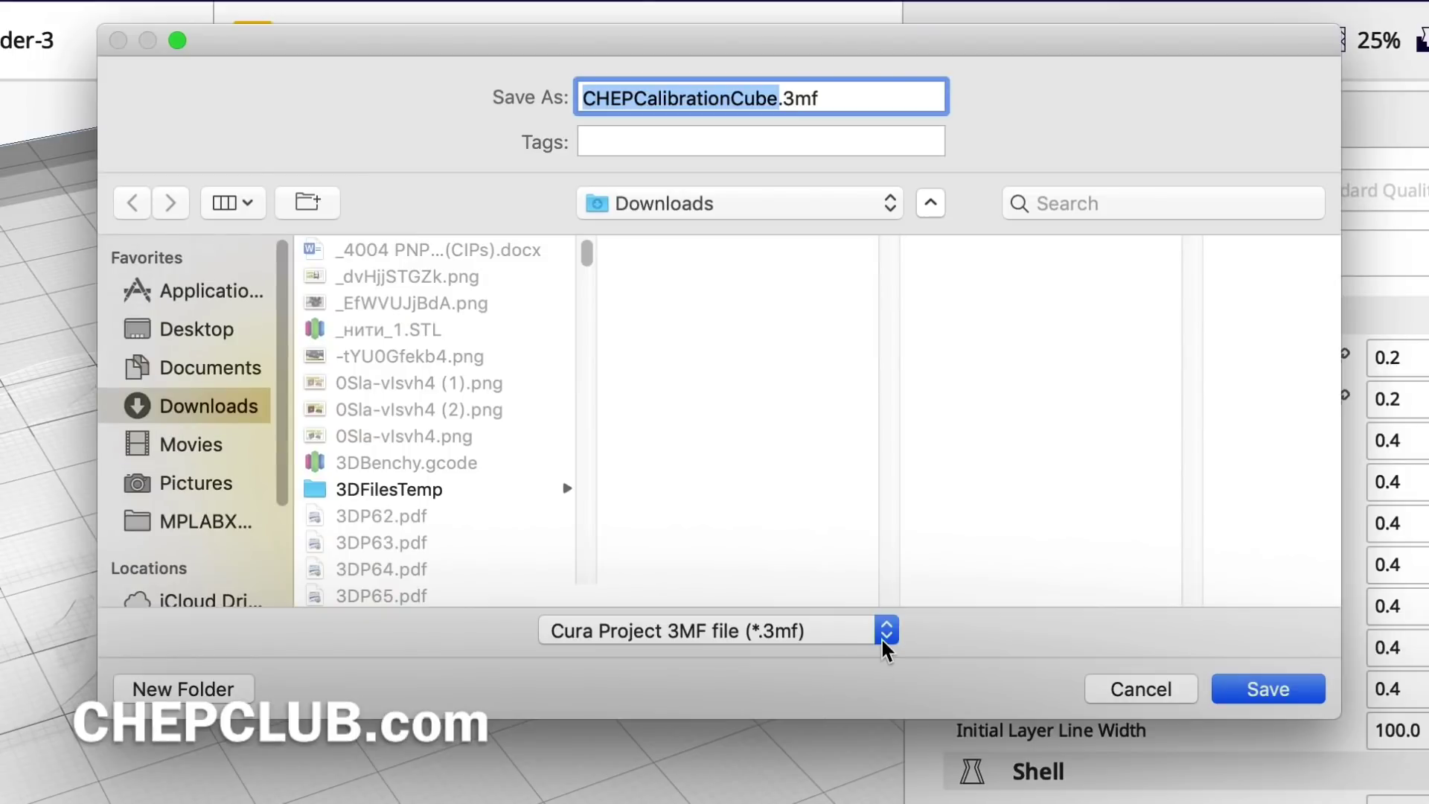
left_click(885, 632)
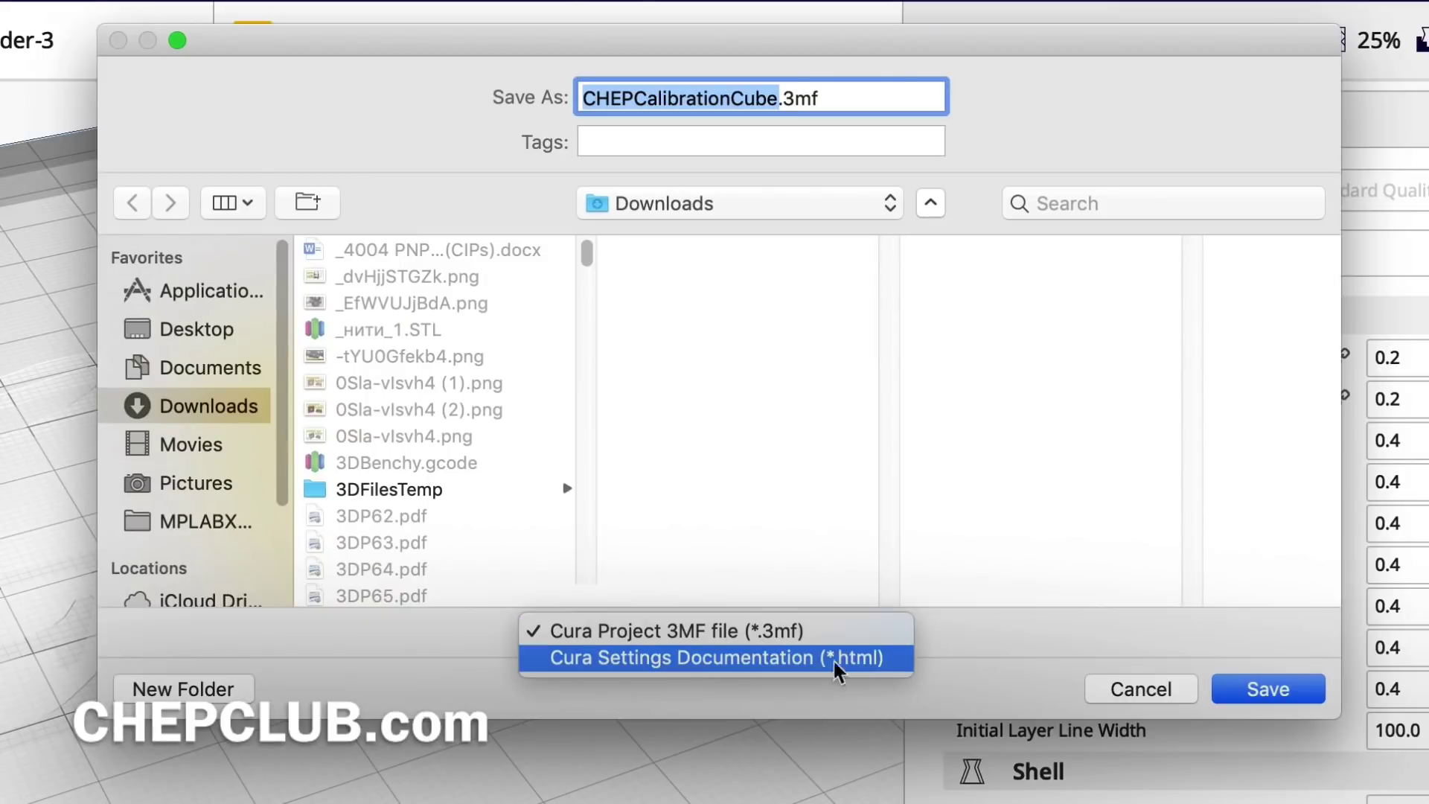
left_click(801, 658)
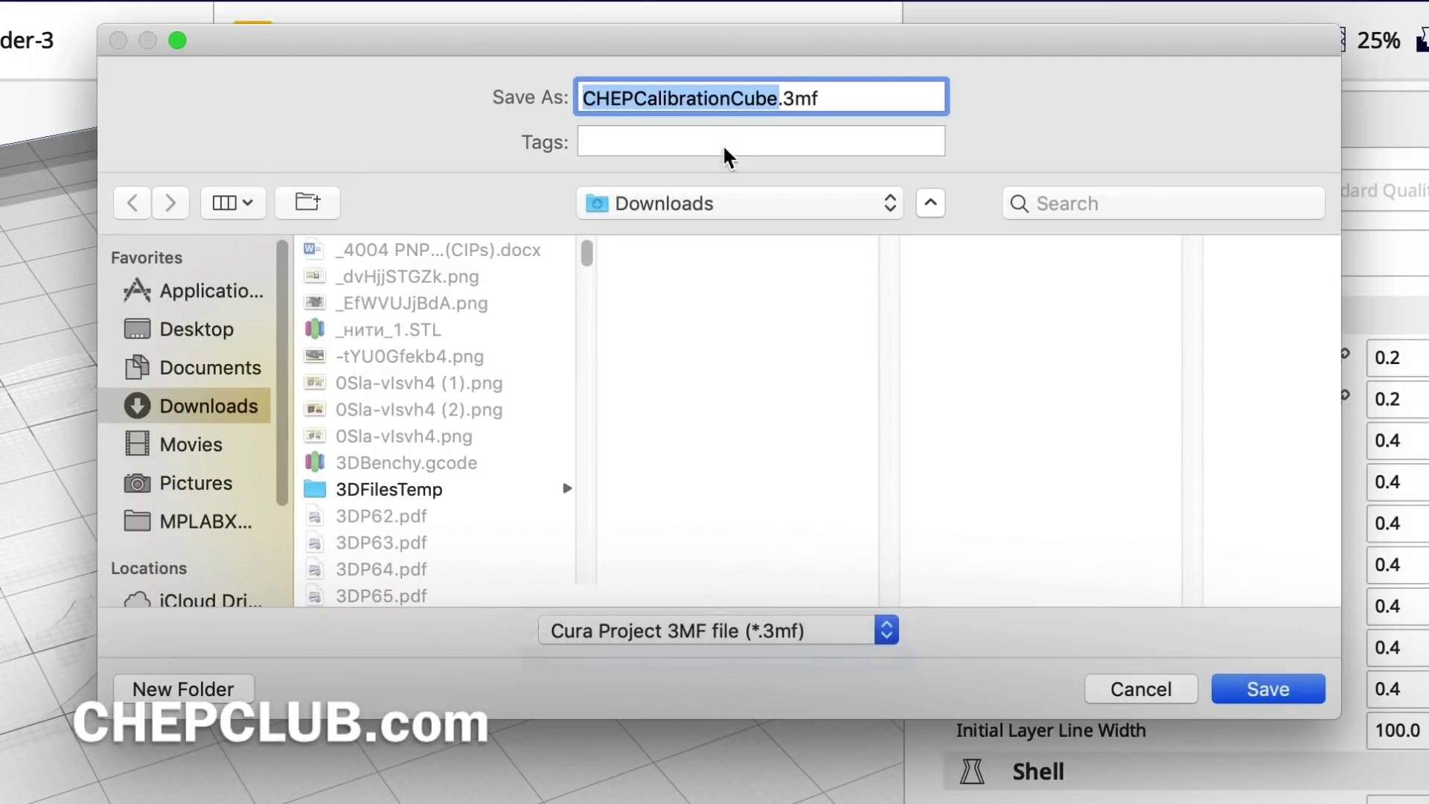
left_click(779, 98)
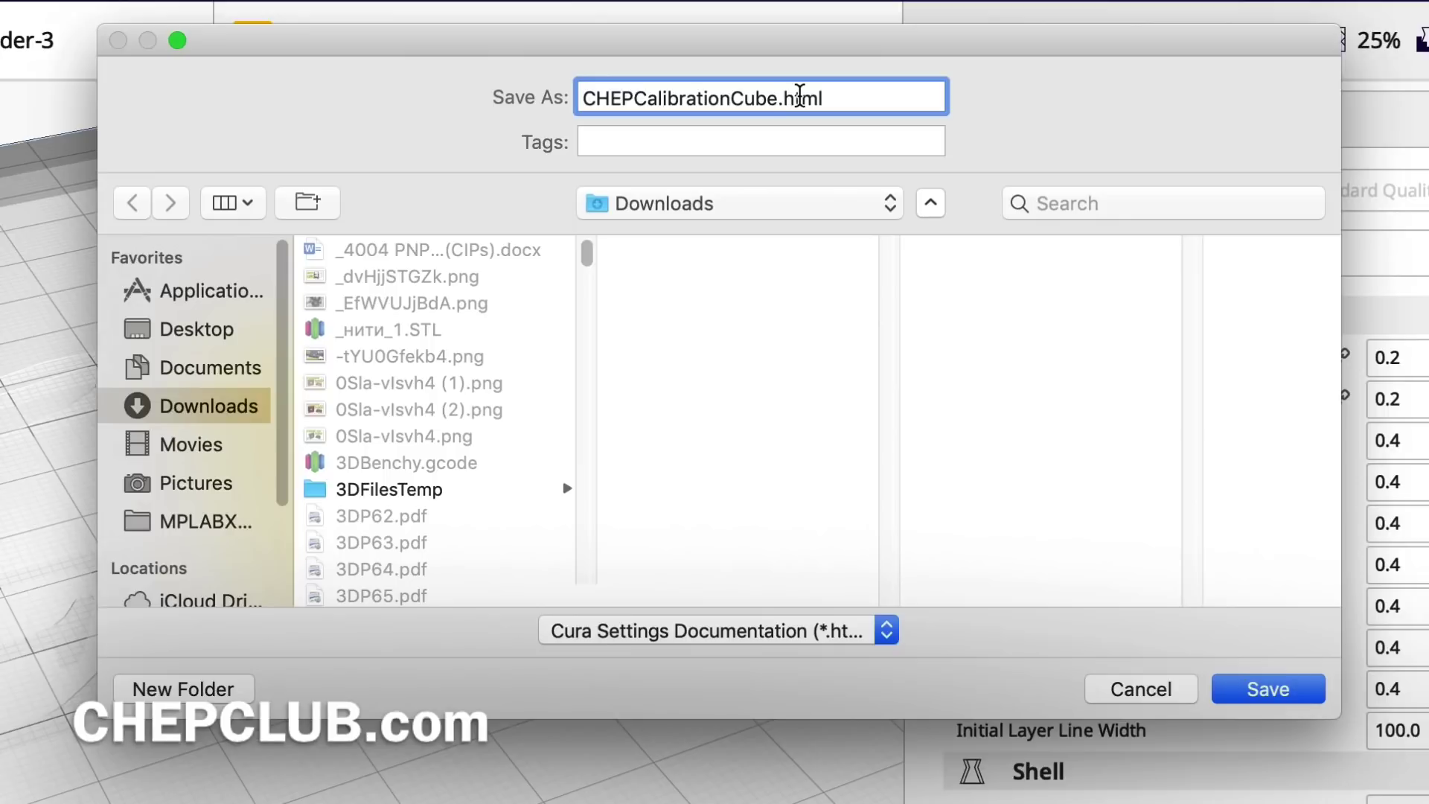
type("02")
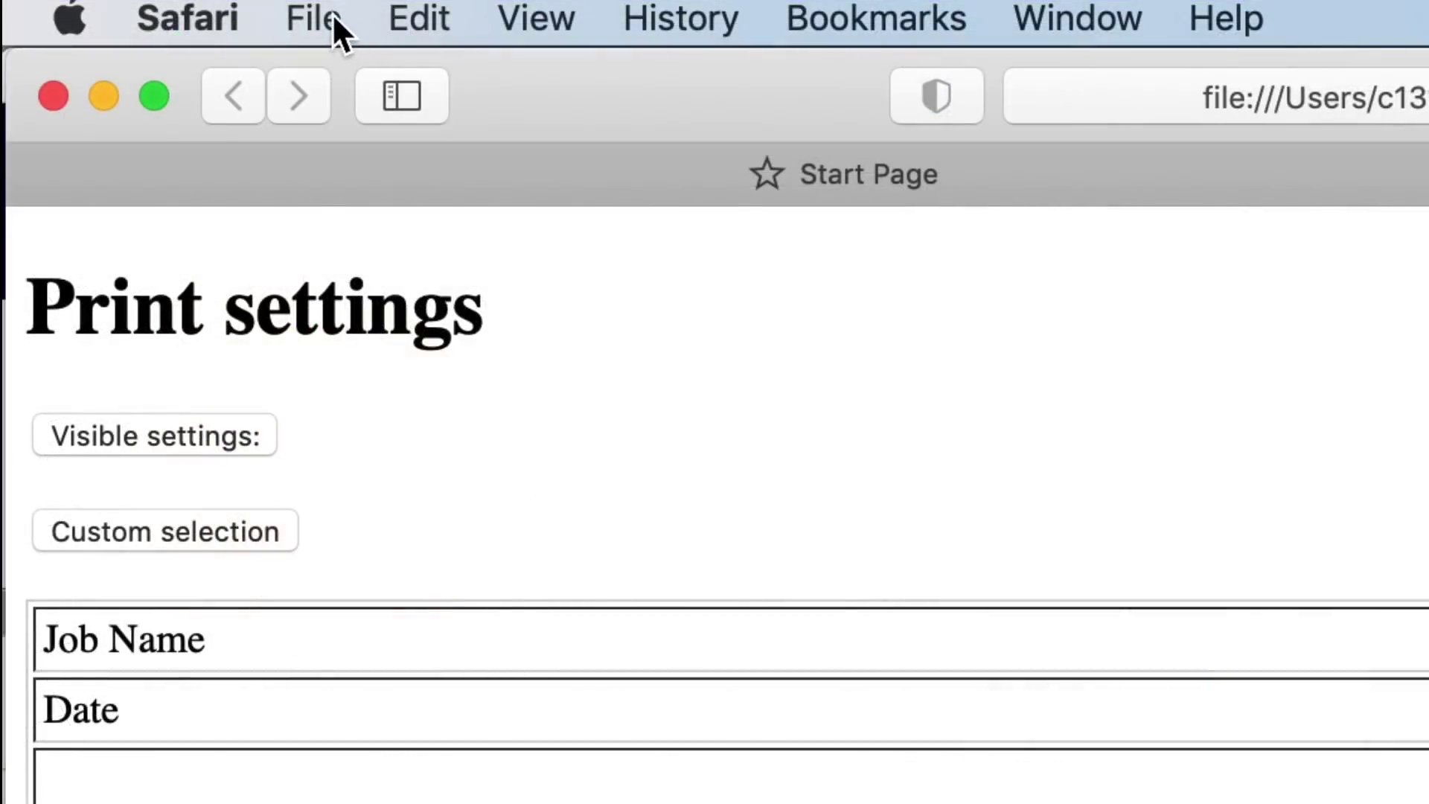
In Safari, open the exported CHEPCalibrationCube02.html file from the Downloads folder.
left_click(332, 12)
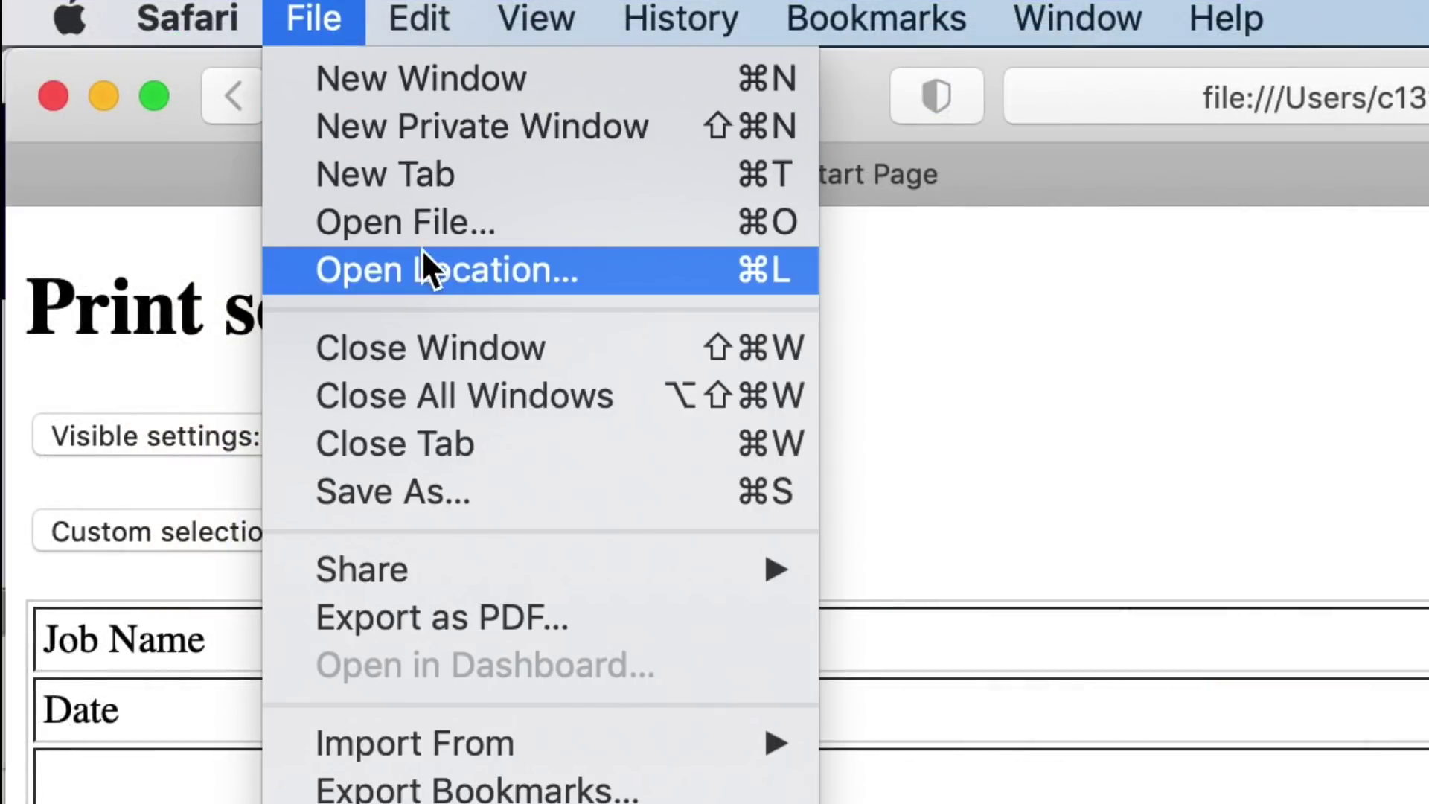
left_click(432, 223)
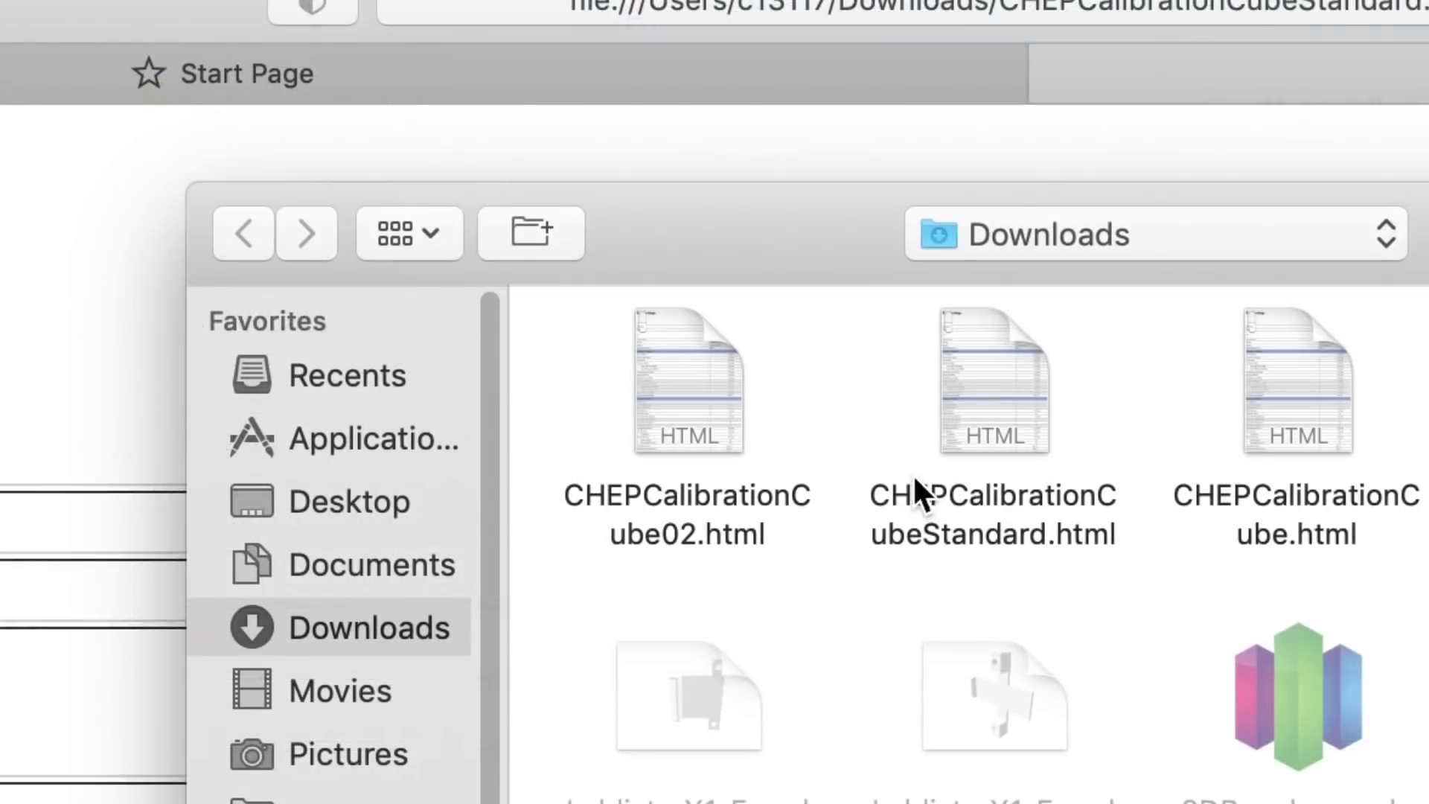
left_click(676, 395)
key("Return")
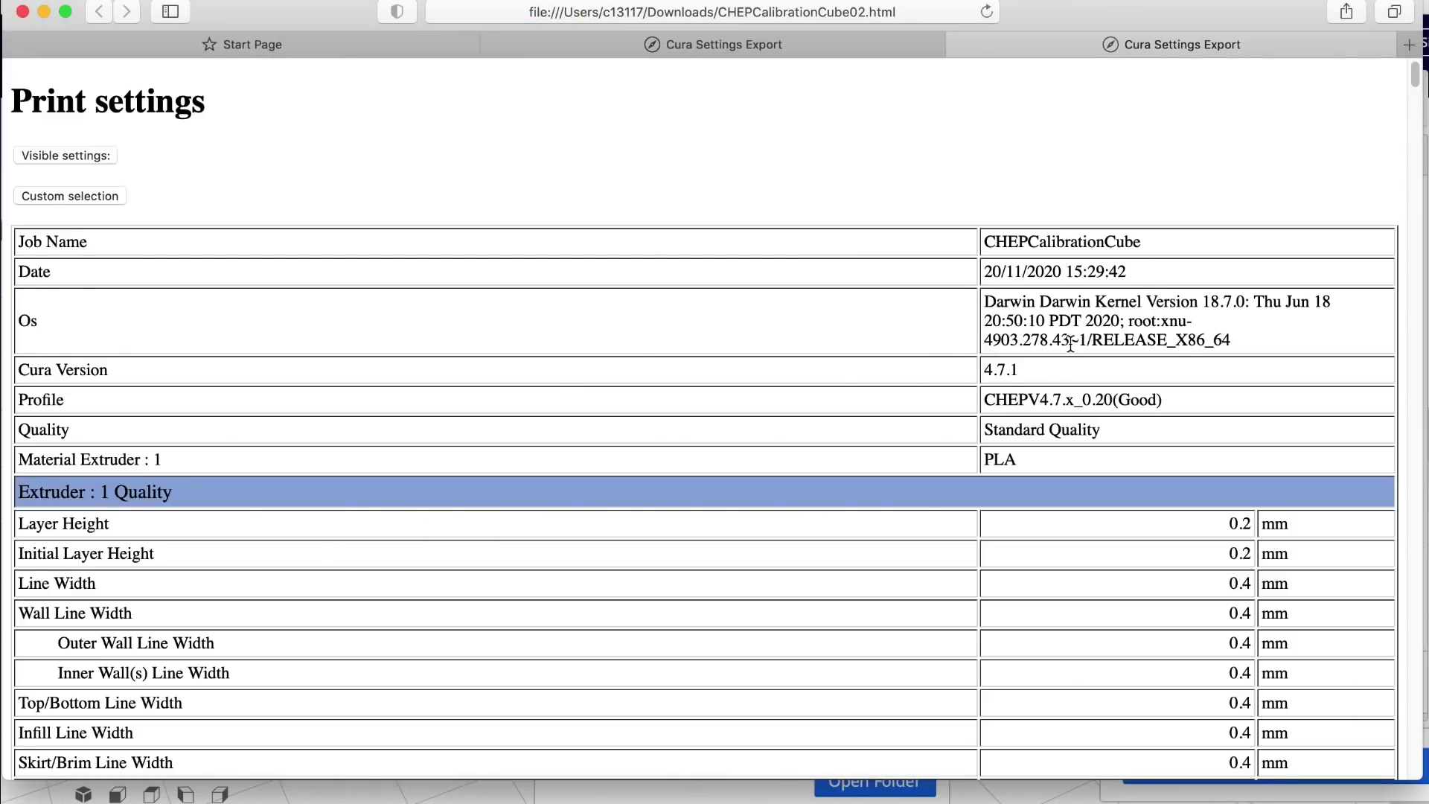
Review the Quality and Shell settings in CHEPCalibrationCube02.html and check them against the CHEPCalibrationCubeStandard.html export.
scroll(1069, 344, "down", 3)
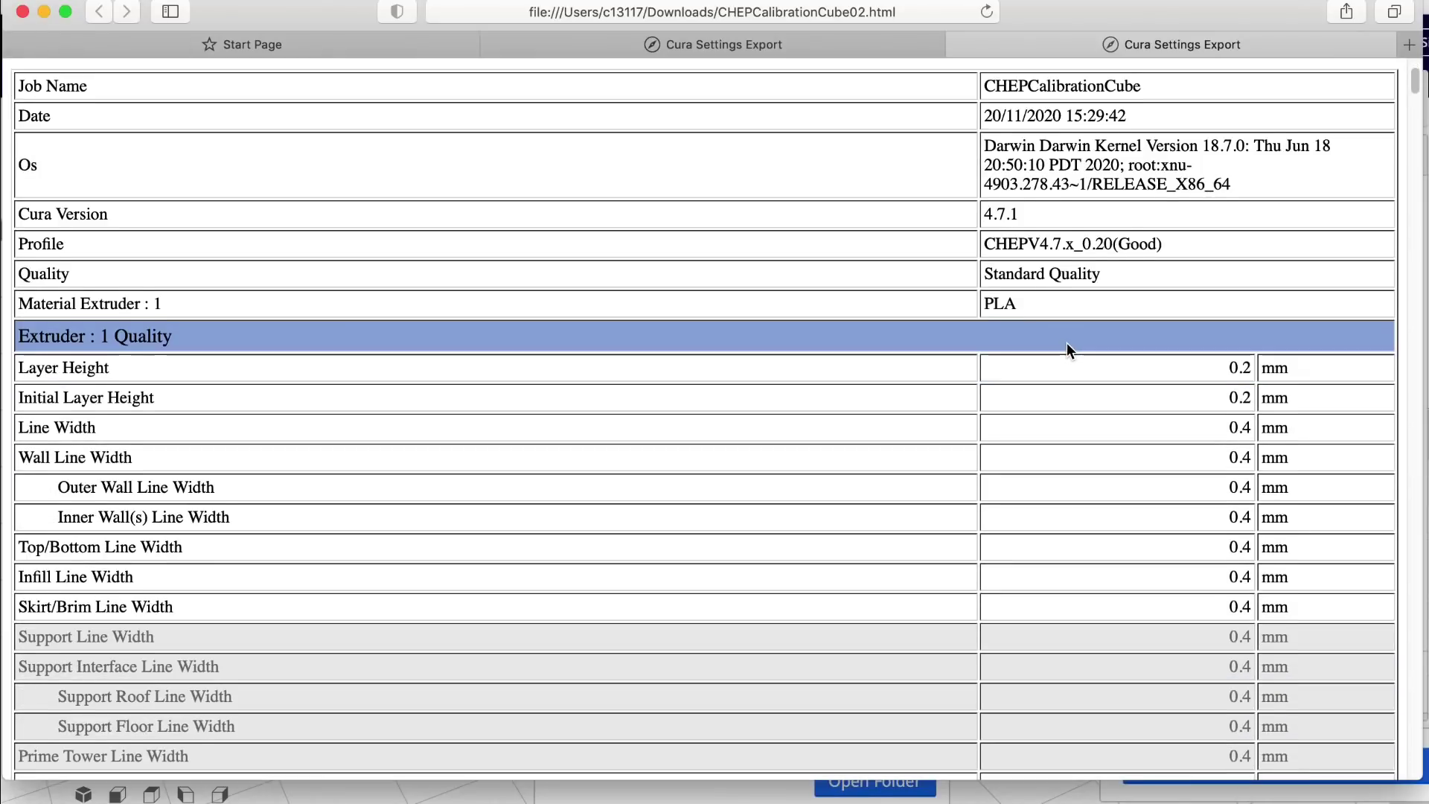
scroll(1067, 345, "down", 4)
scroll(1065, 345, "down", 2)
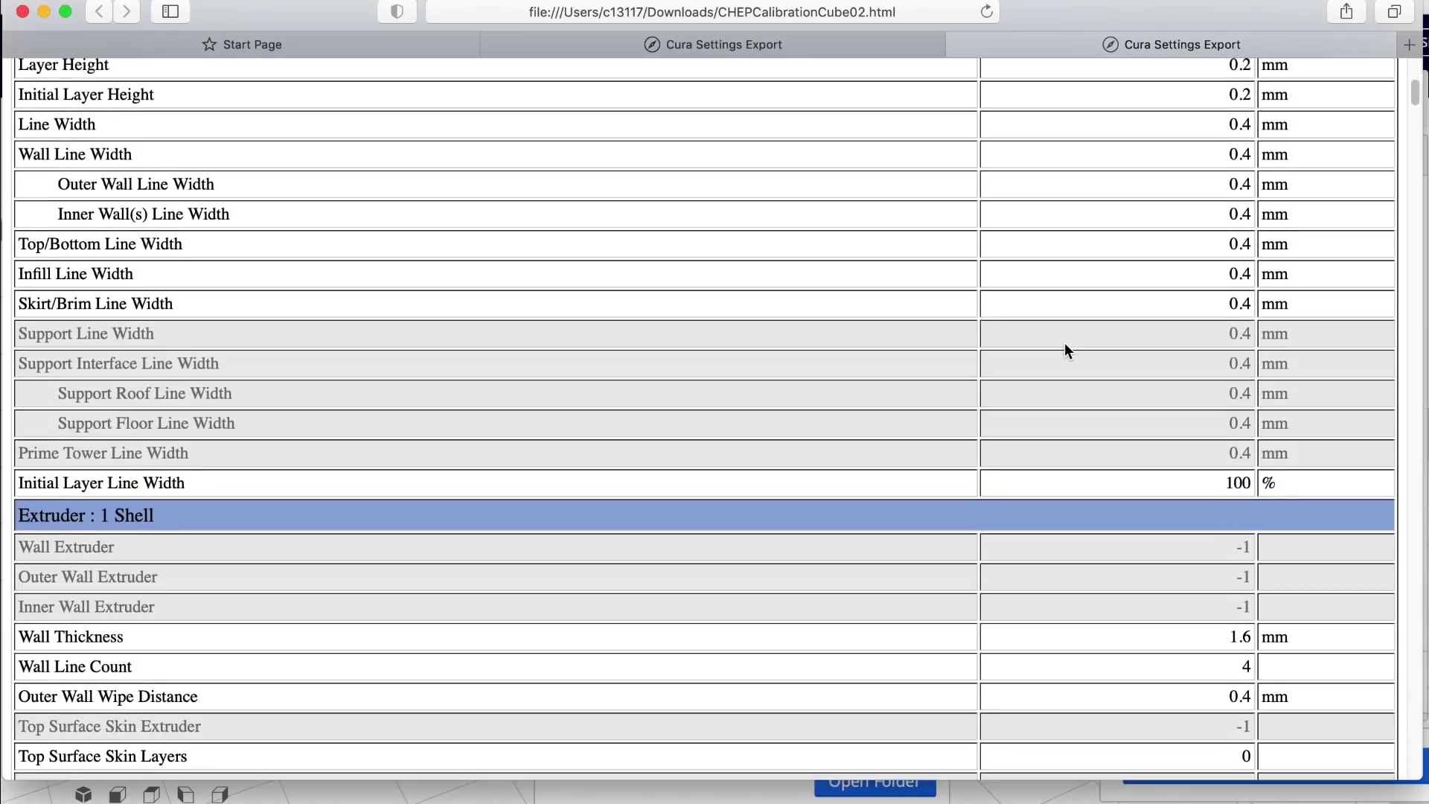
scroll(1064, 344, "down", 7)
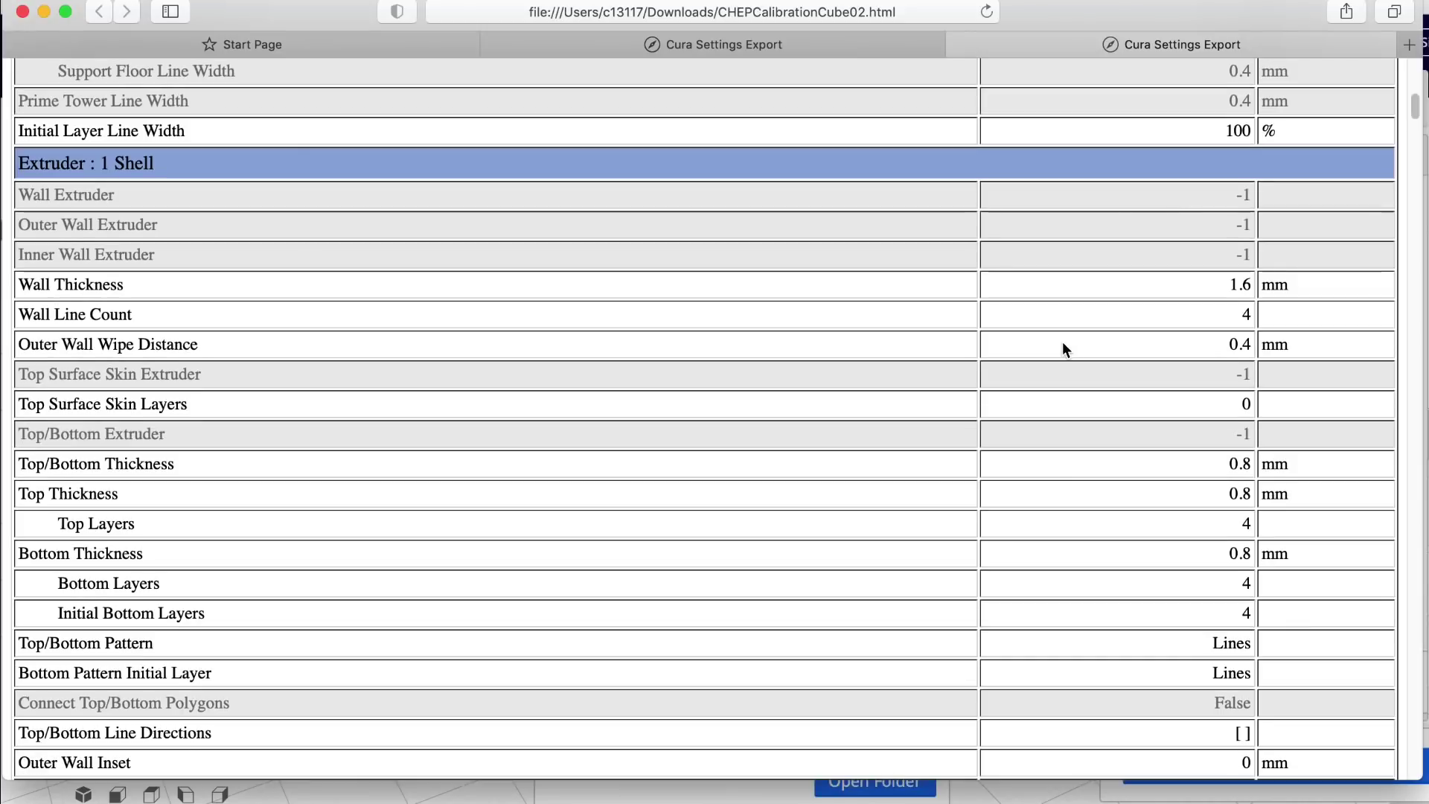
left_click(757, 46)
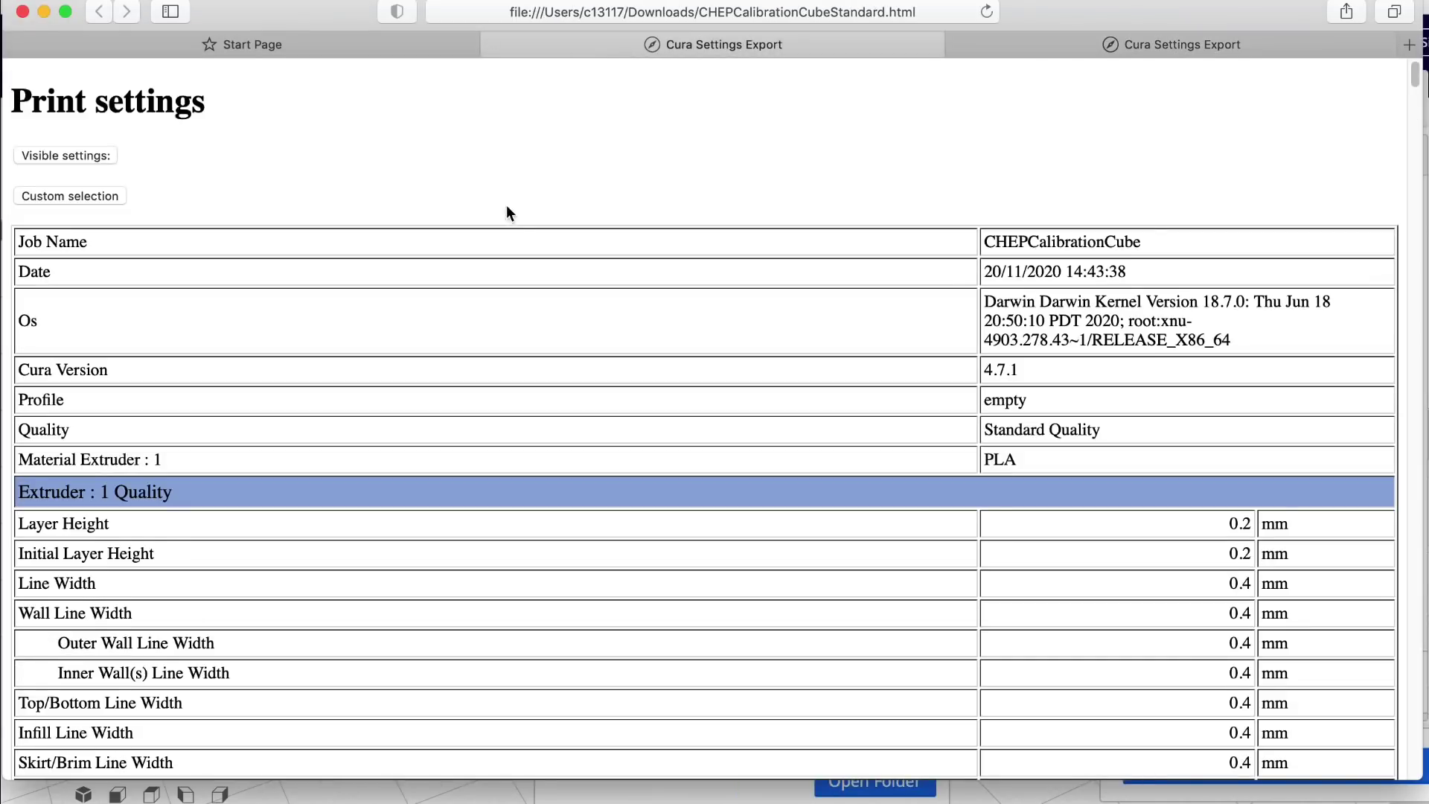
scroll(771, 228, "down", 1)
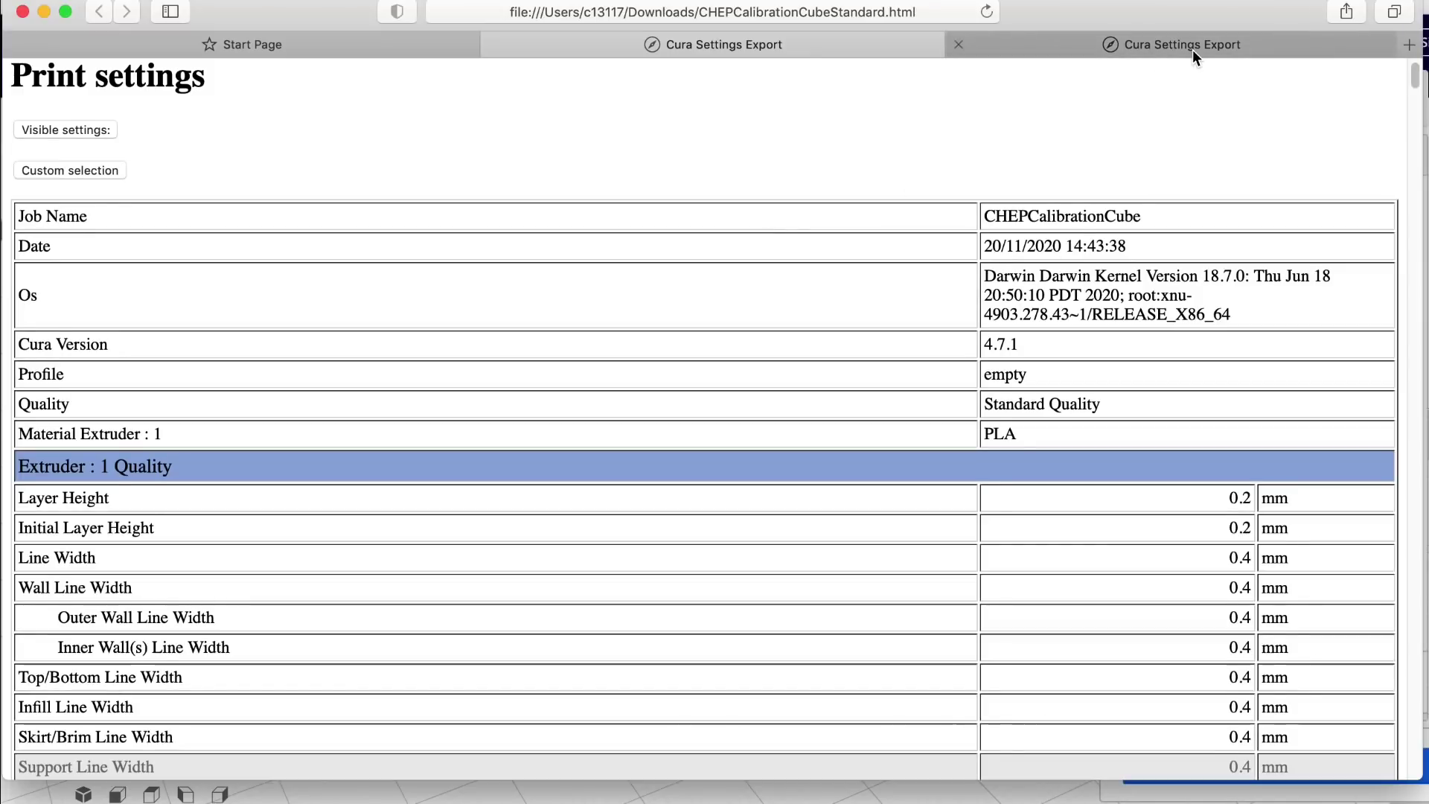
left_click(1191, 49)
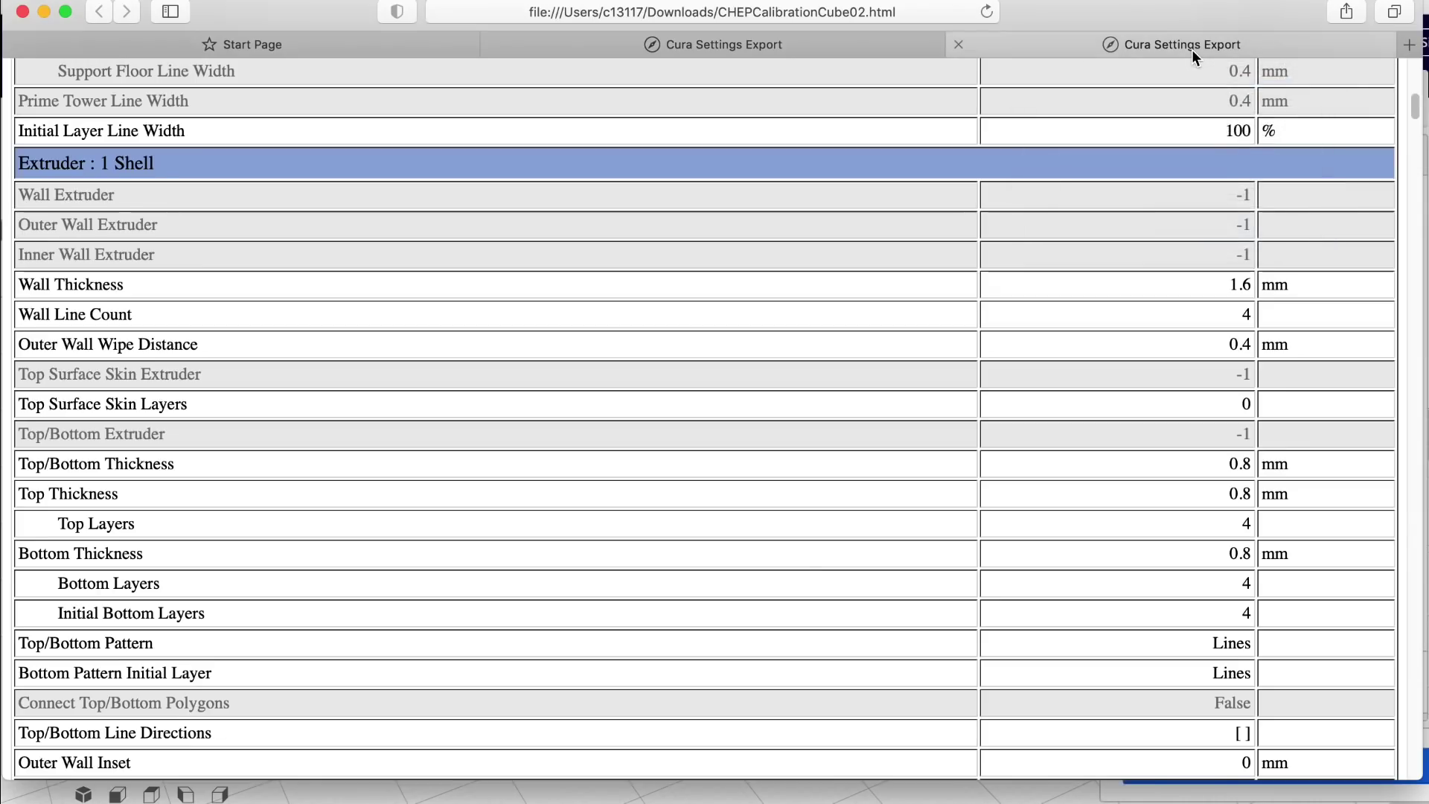
Switch to the Cura02Settings workbook in Excel and examine the highlighted differences between the Cura Standard and CHEPV4.7.x_0.20(Good) profiles.
key("super+Tab")
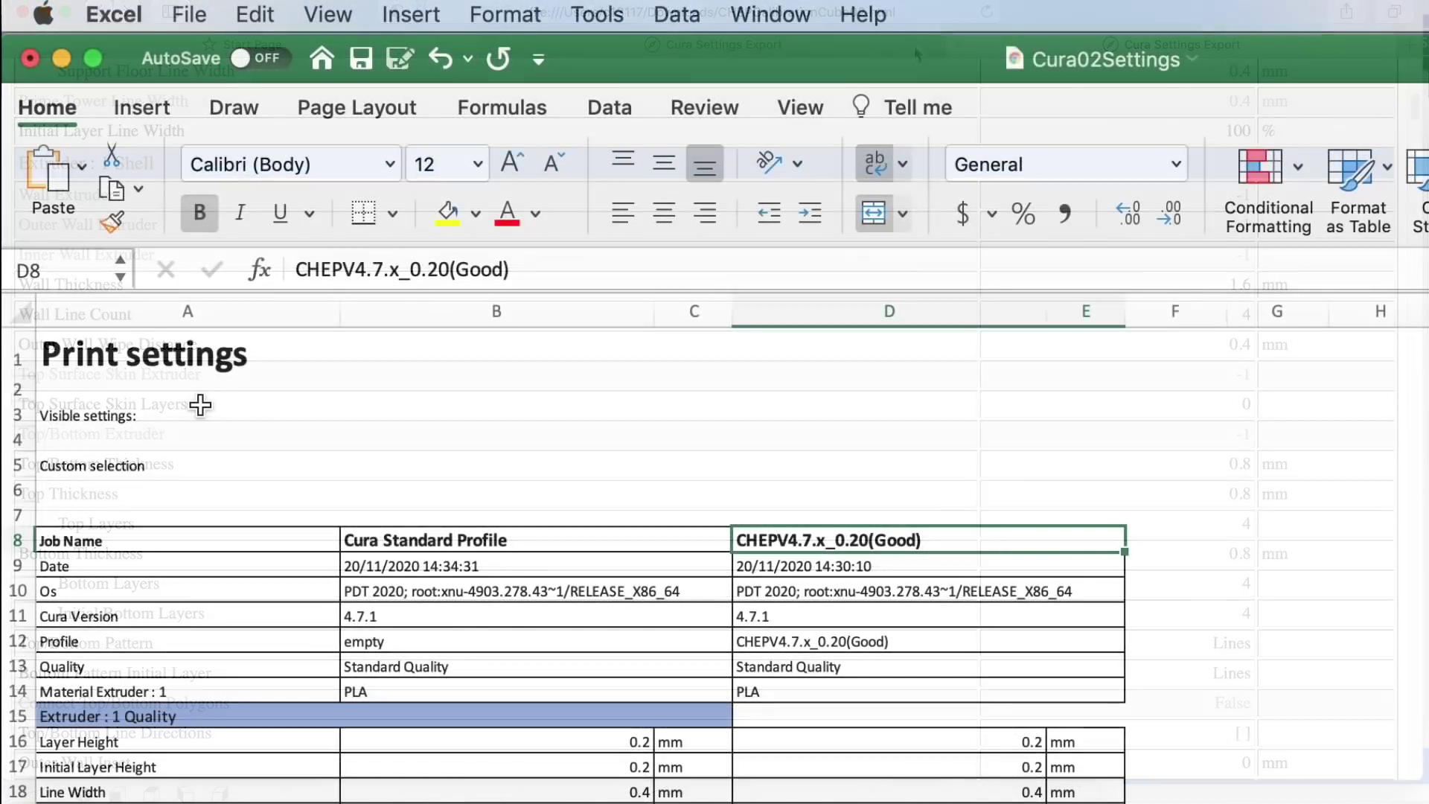
scroll(417, 618, "down", 1)
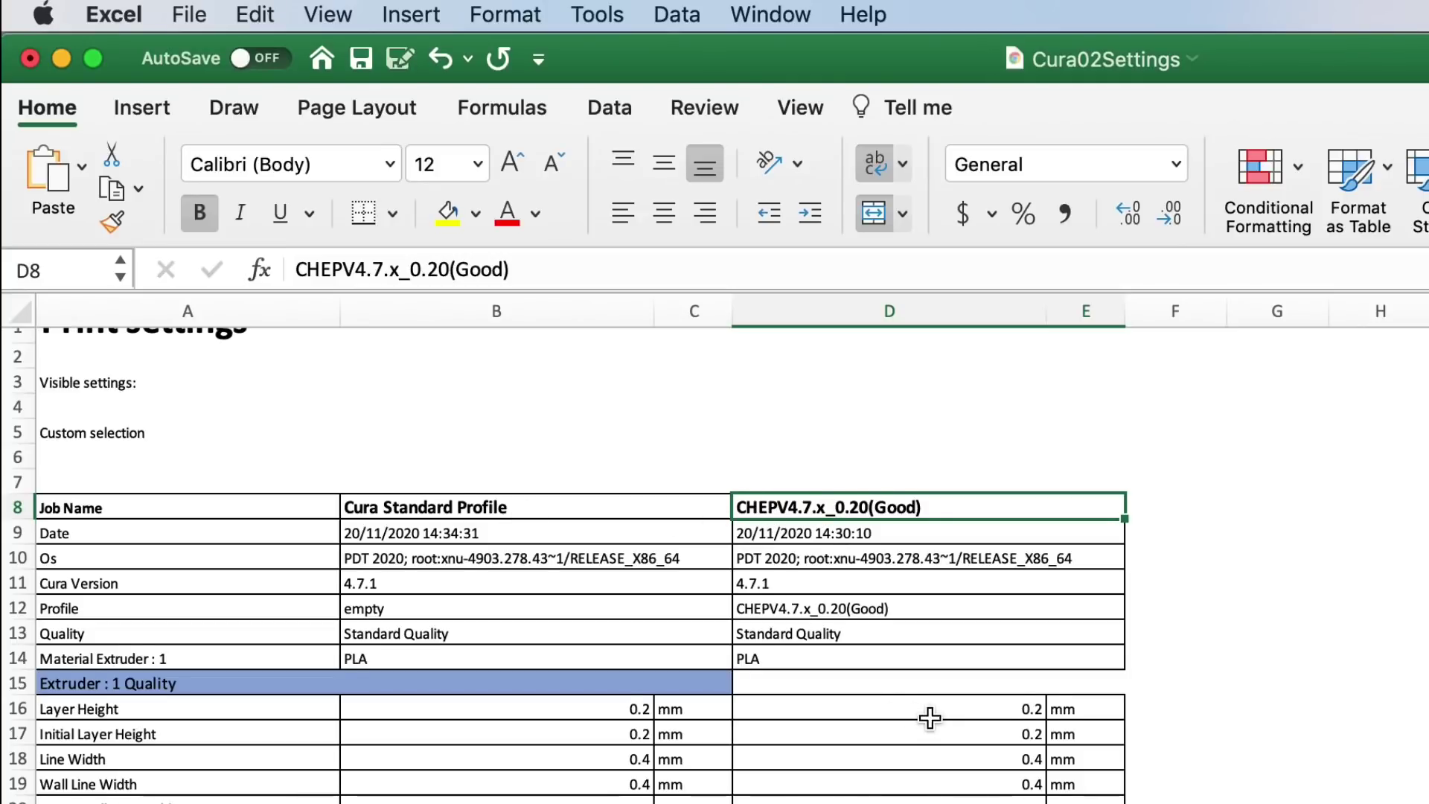
scroll(923, 719, "down", 6)
scroll(875, 657, "down", 6)
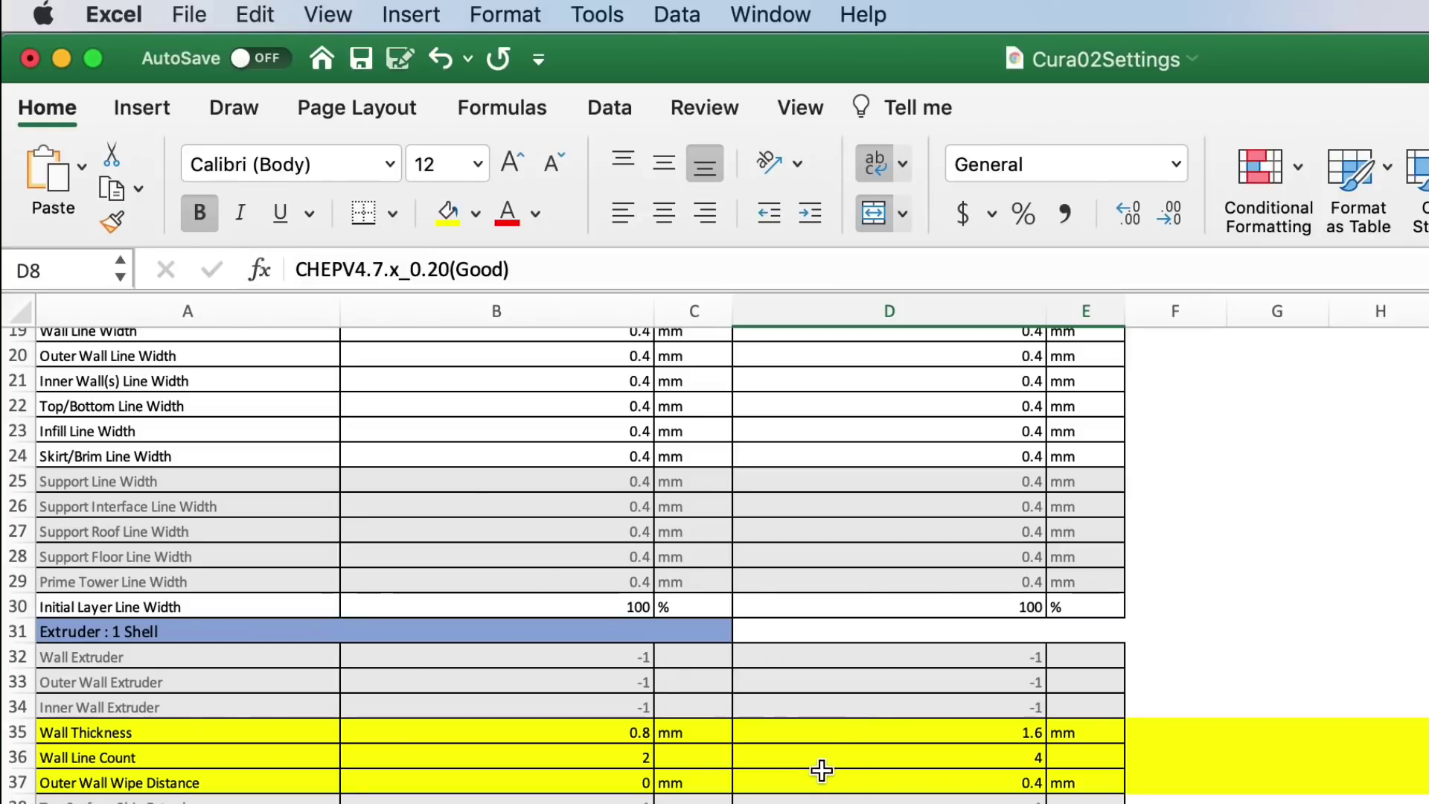
scroll(818, 771, "down", 5)
scroll(814, 772, "down", 9)
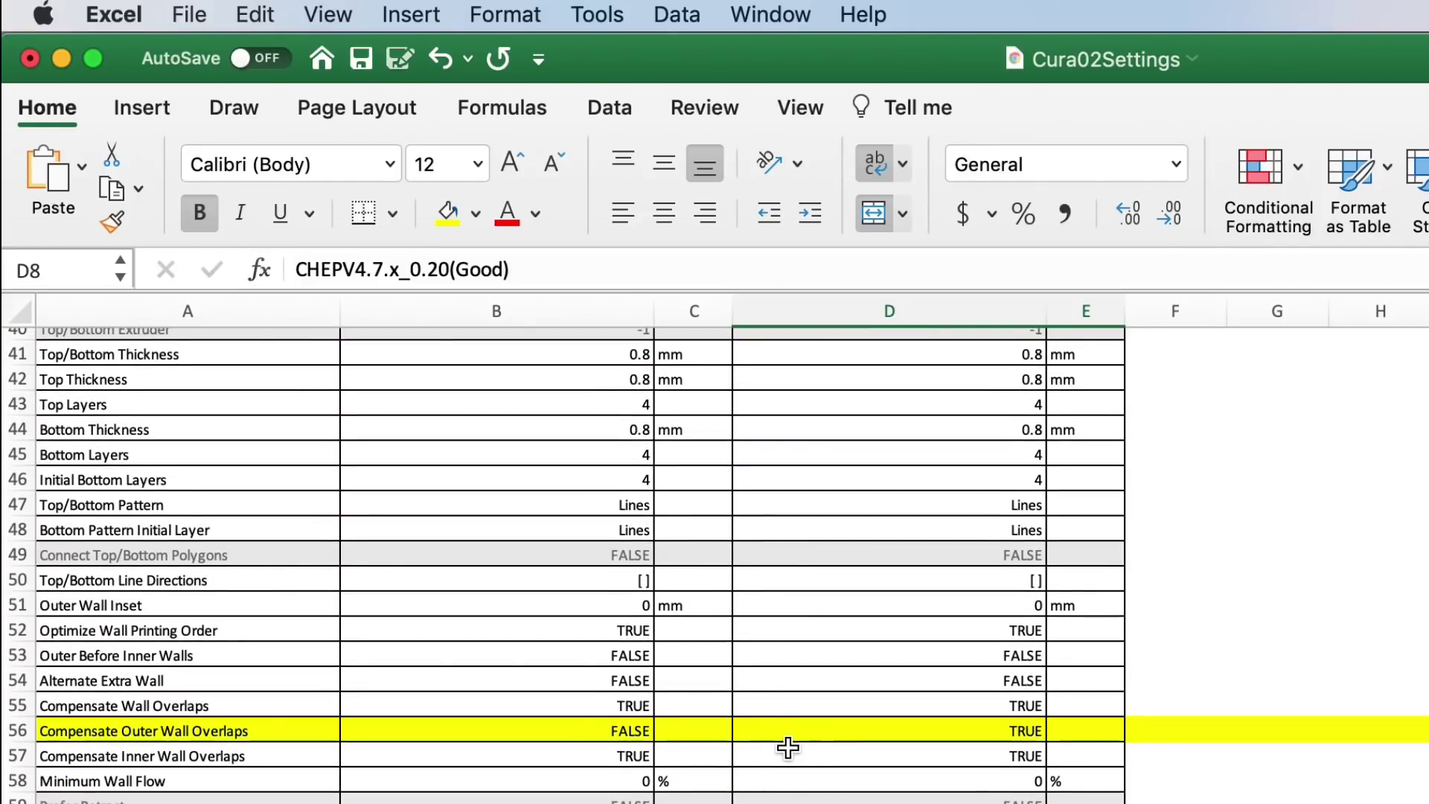
scroll(786, 754, "down", 7)
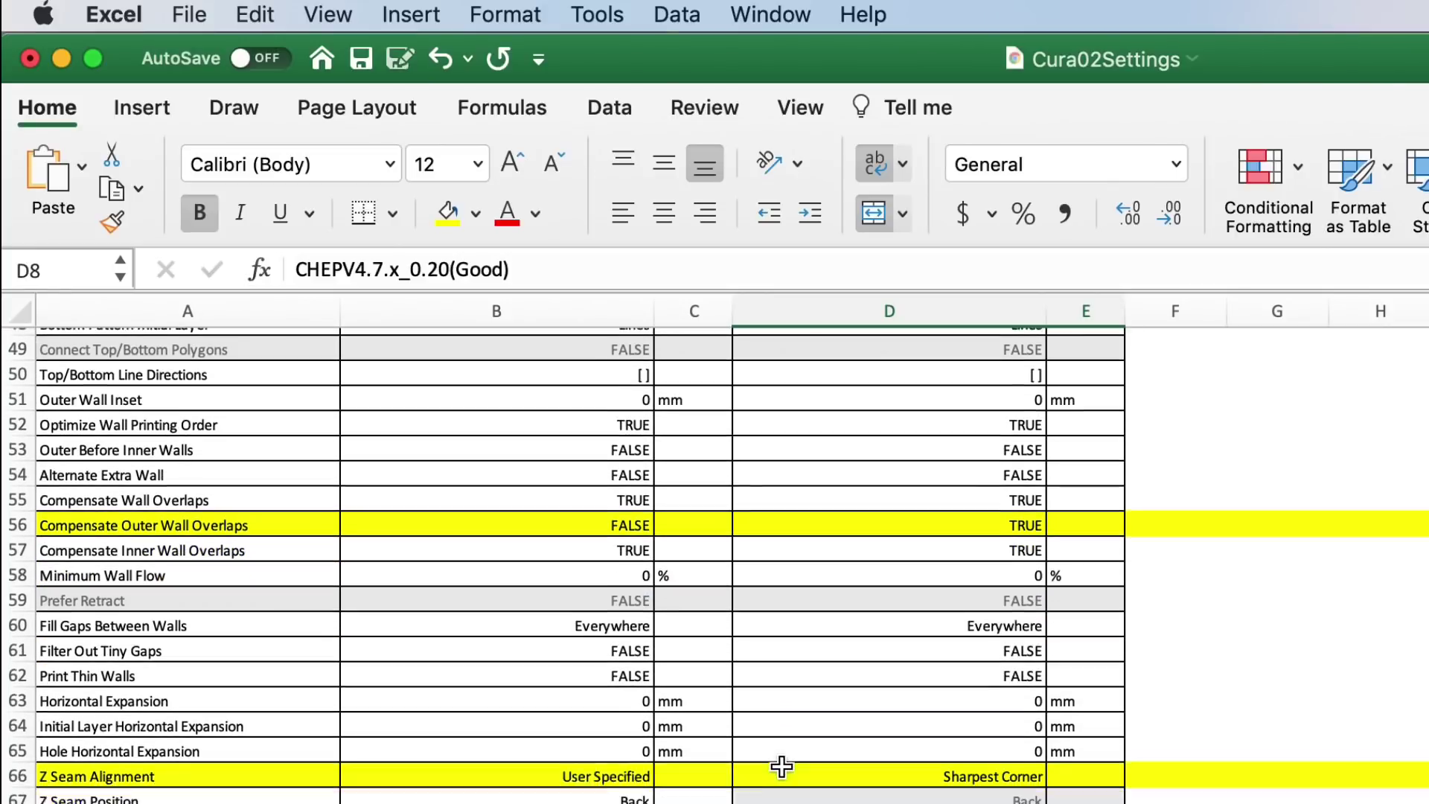
scroll(781, 766, "down", 14)
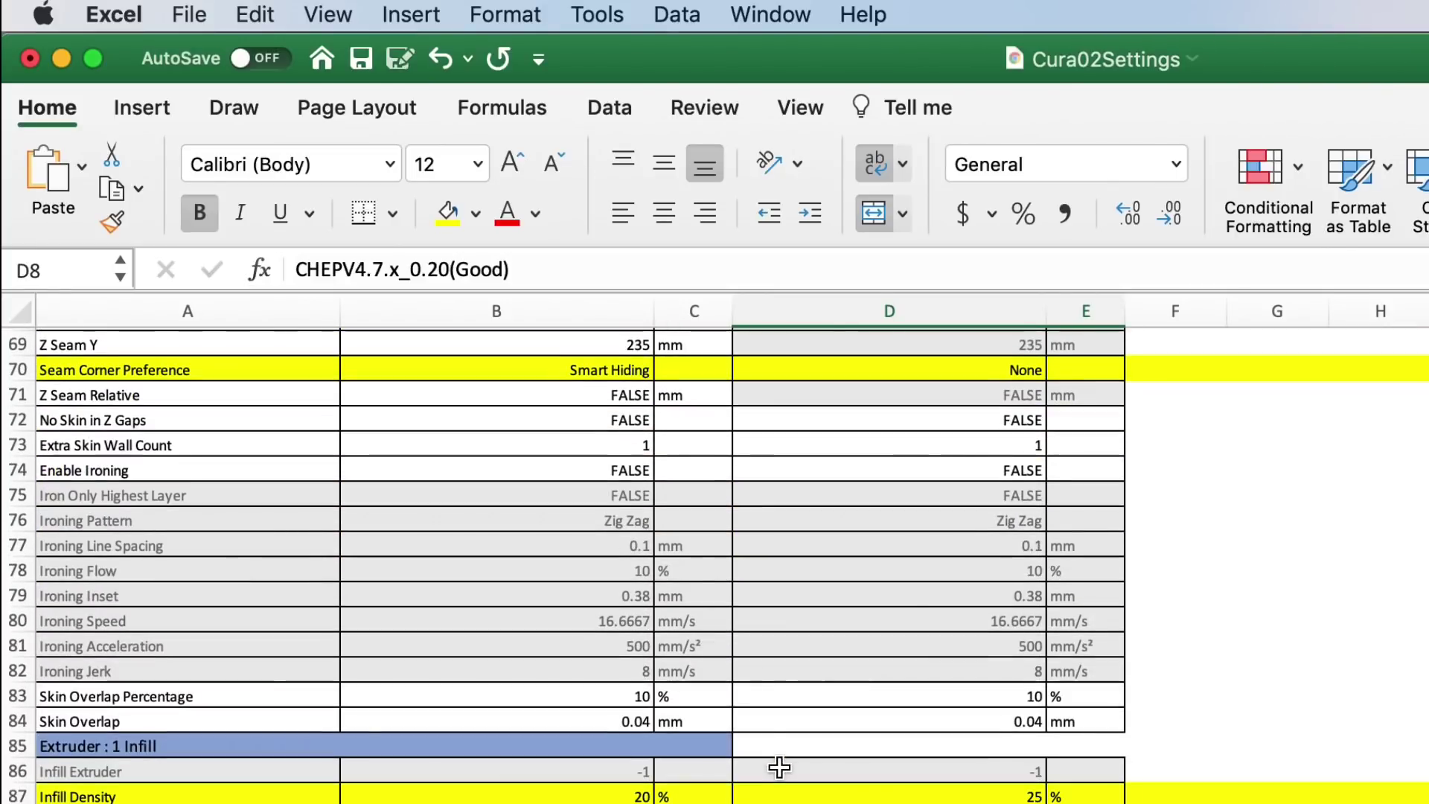
scroll(778, 769, "down", 13)
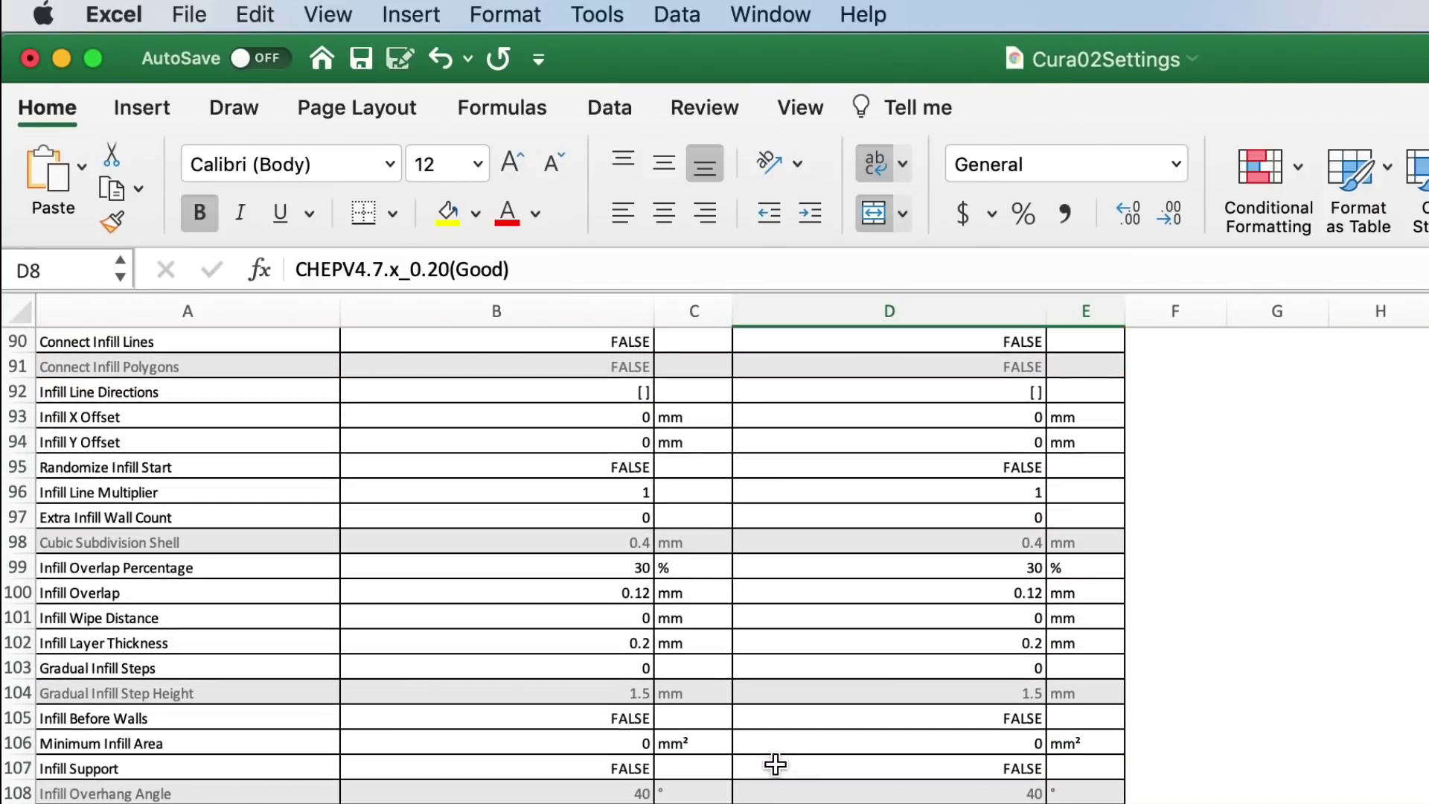
scroll(775, 765, "down", 15)
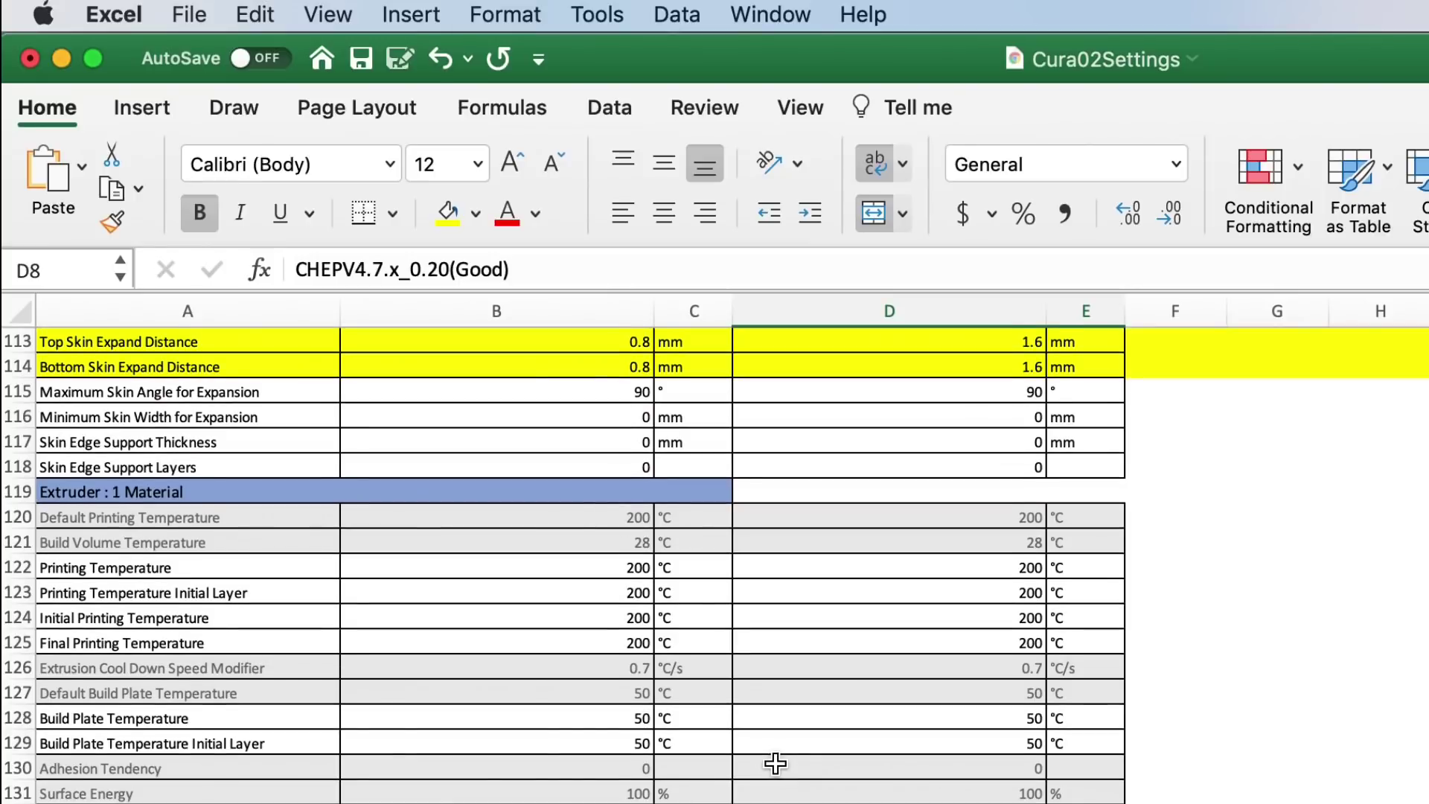
scroll(775, 765, "down", 15)
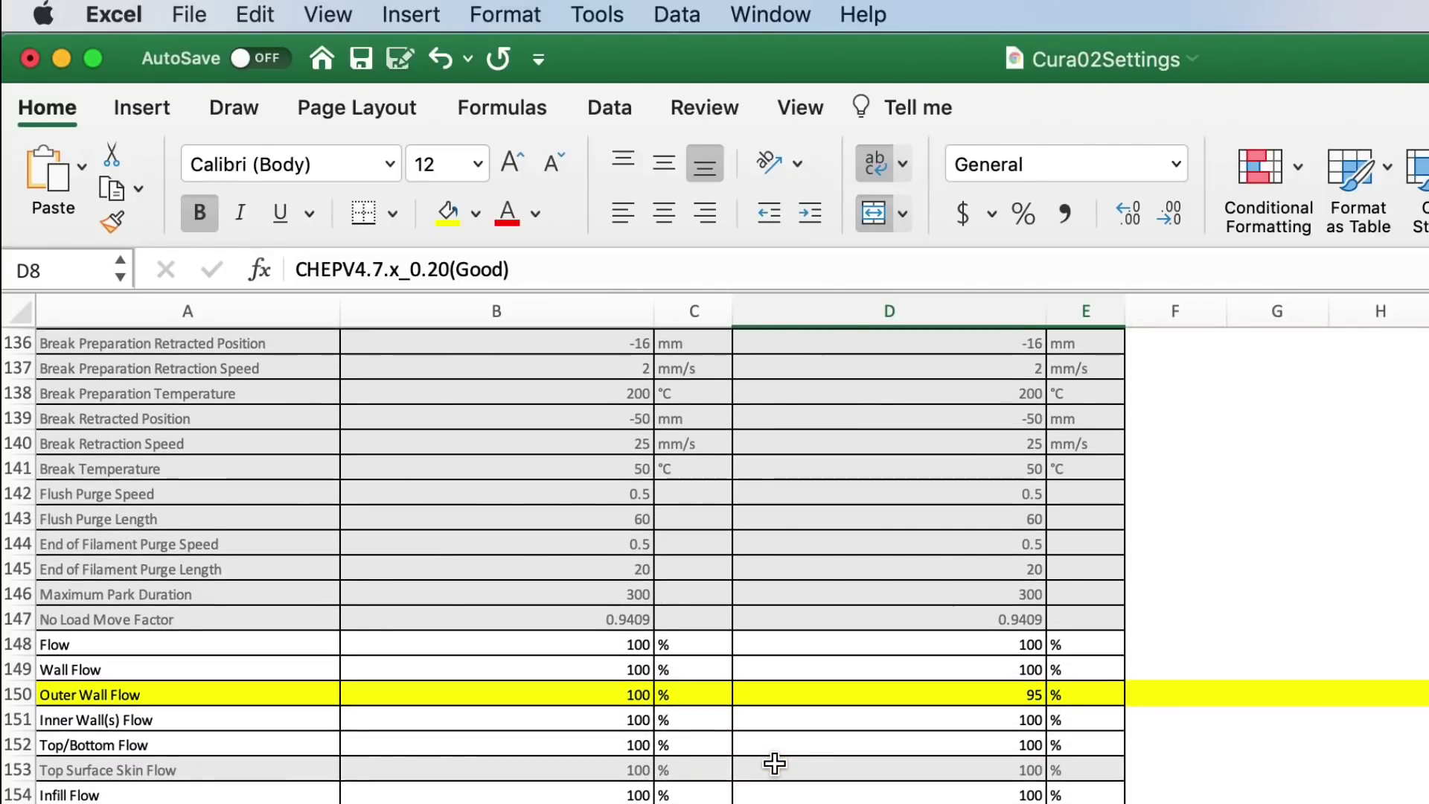